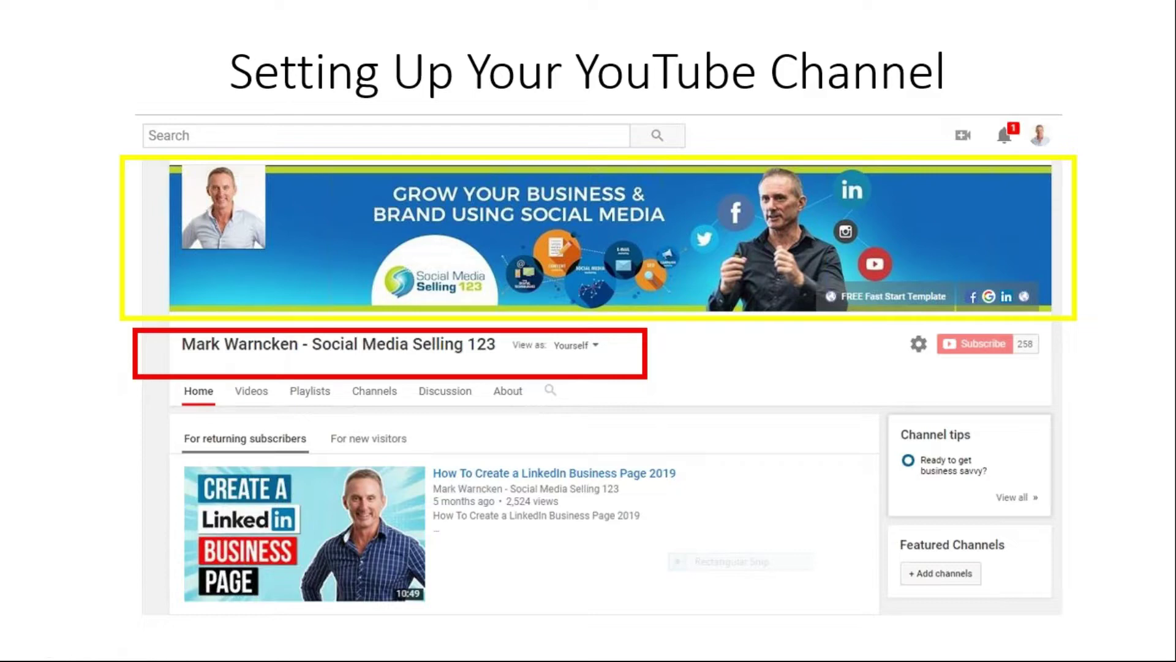
key("Right")
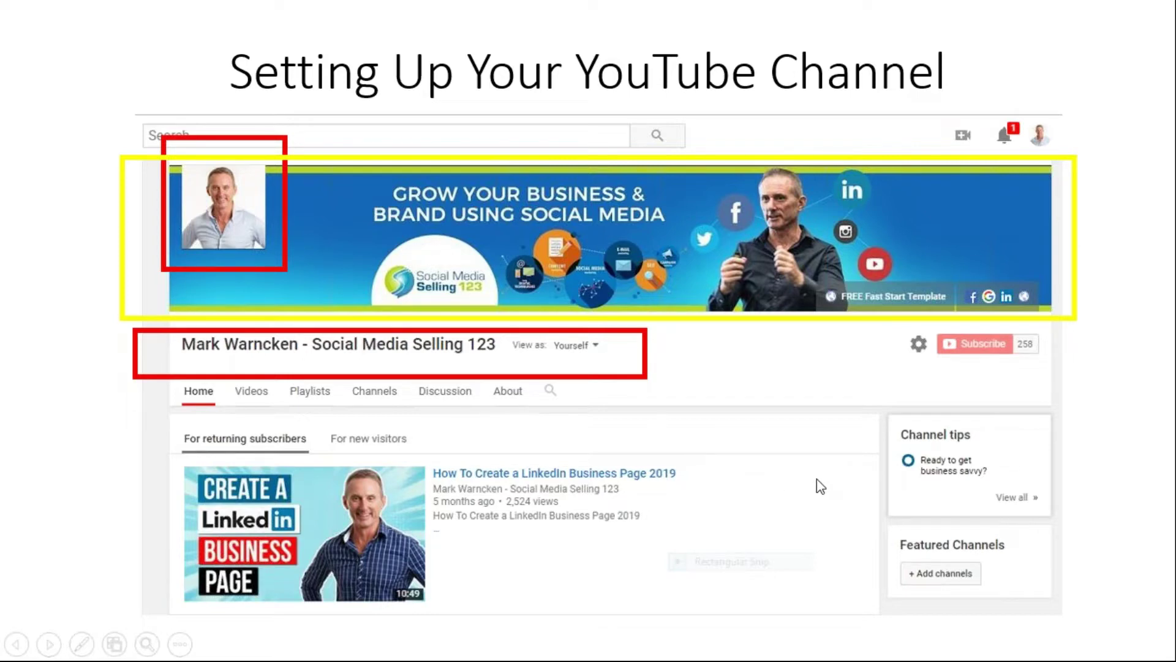
left_click(938, 395)
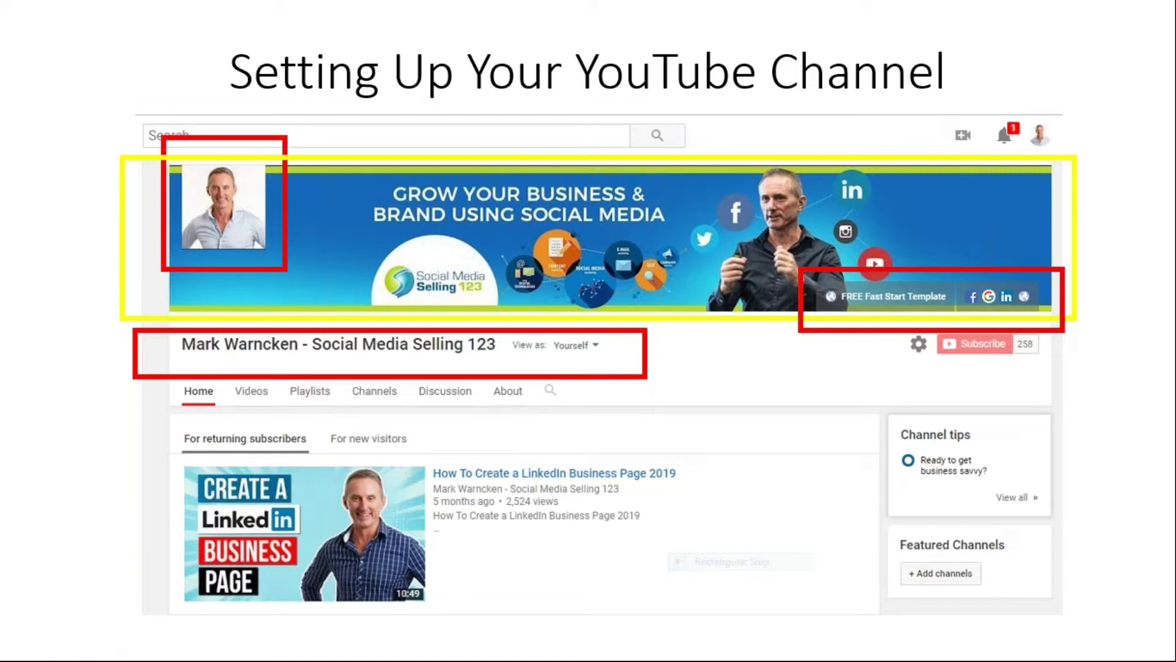
key("Right")
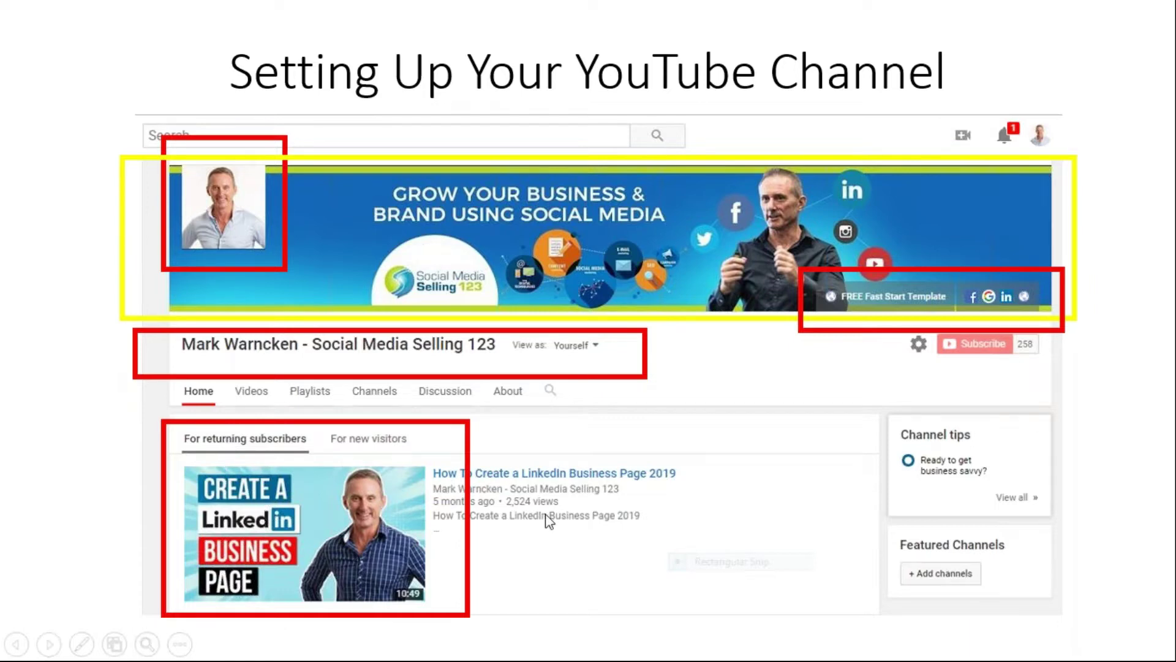
left_click(751, 536)
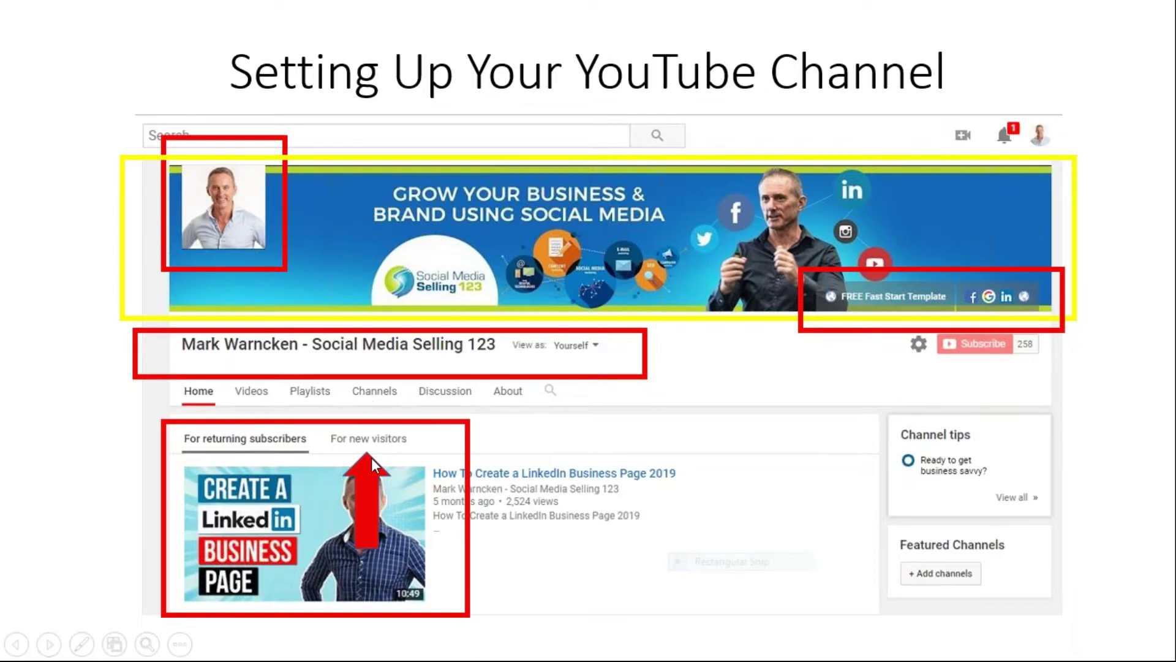
left_click(800, 526)
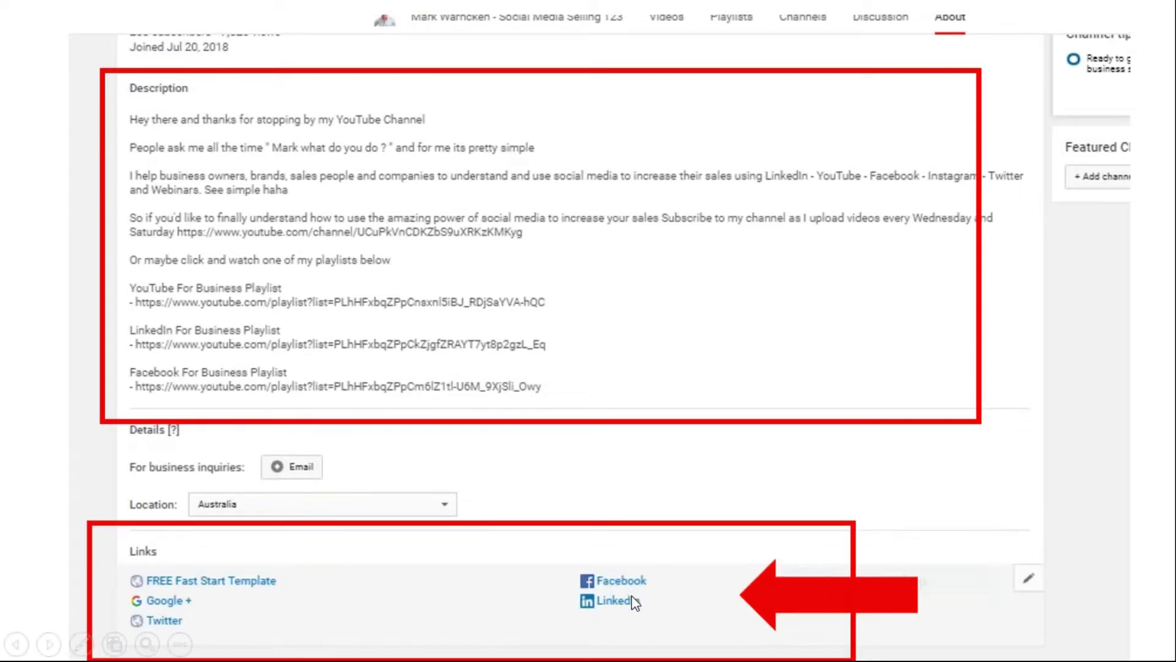
left_click(942, 503)
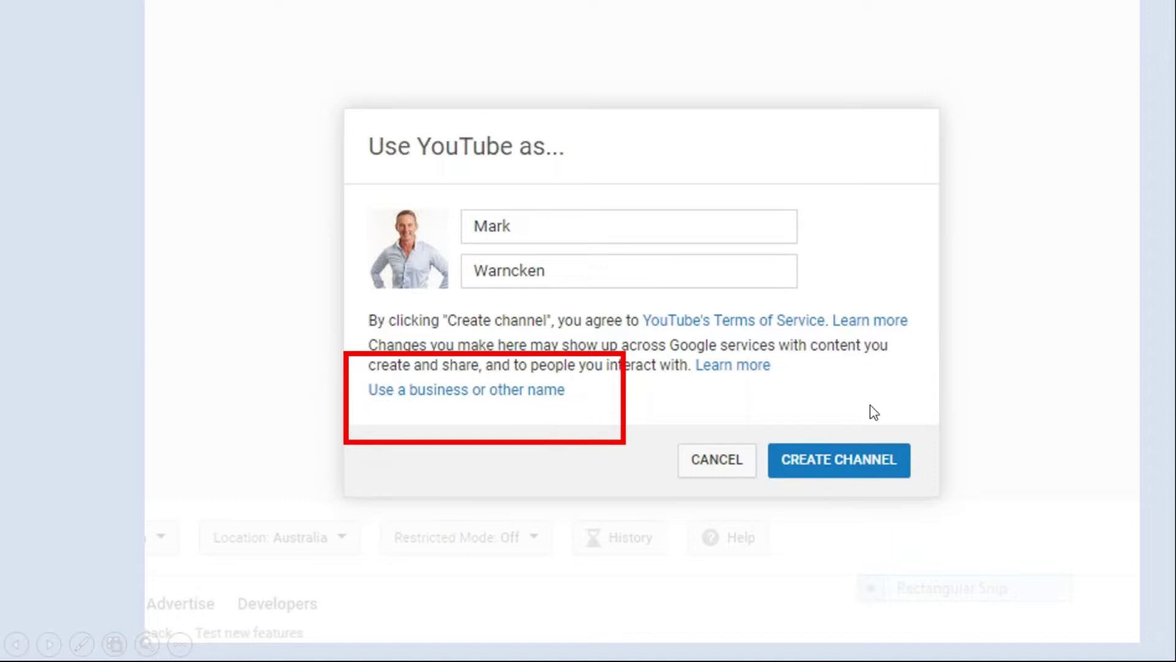
left_click(869, 541)
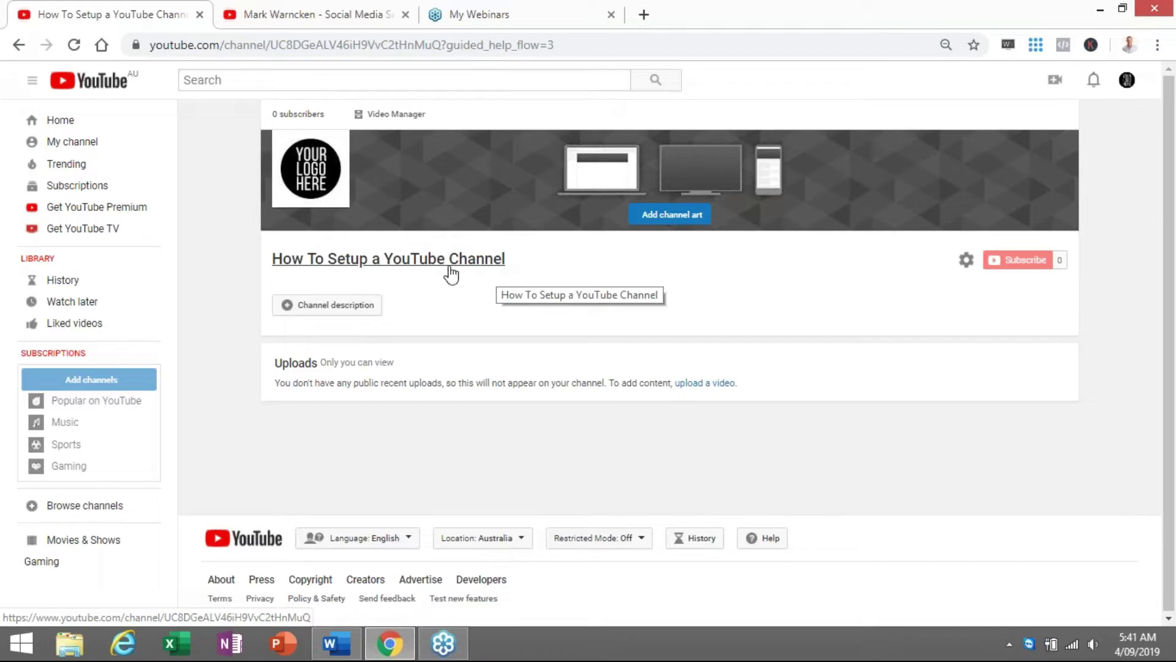
Check the example channel's banner, upload "add YT CA safe Zone.png" as the new channel's art, and accept its full-image crop
left_click(366, 20)
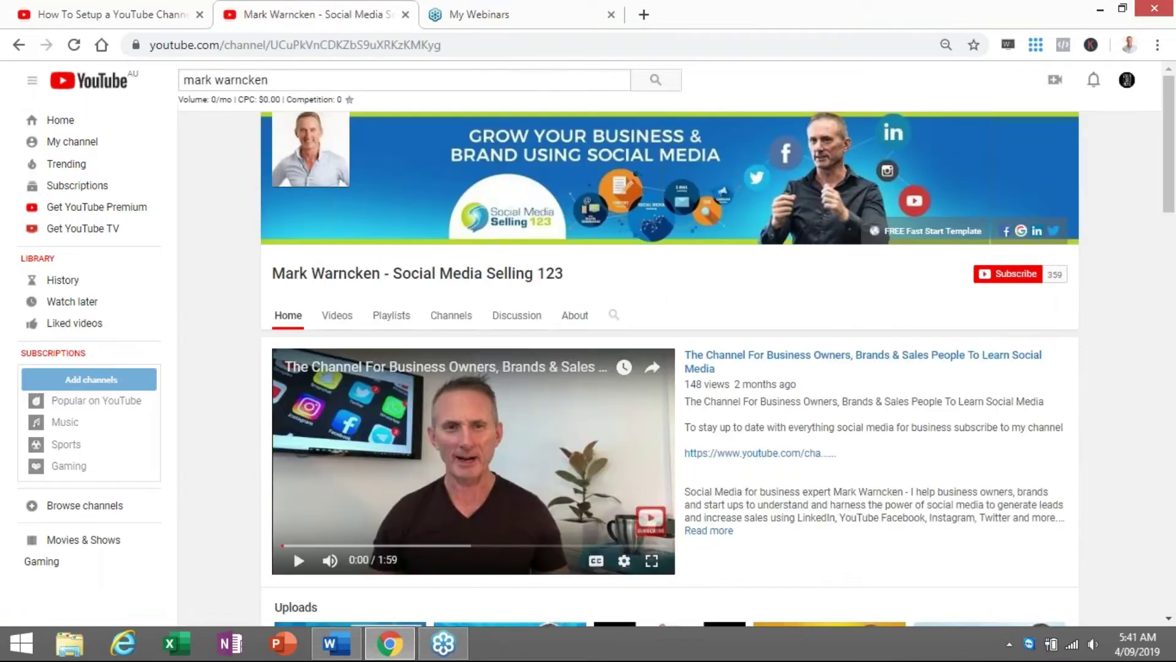
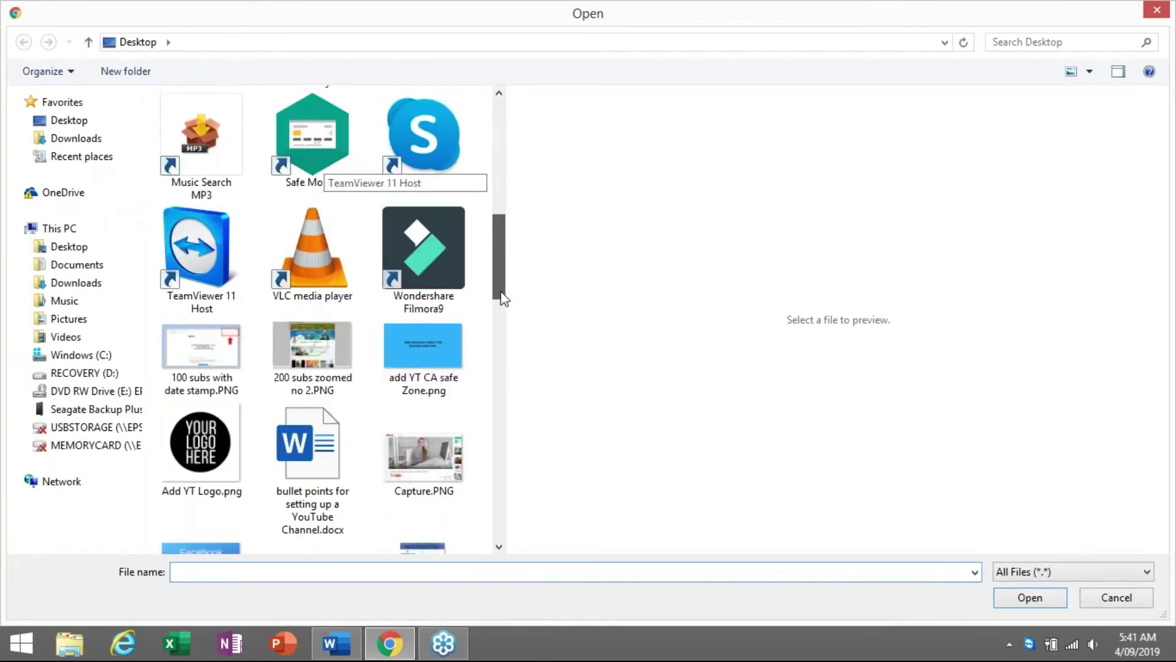
left_click(421, 322)
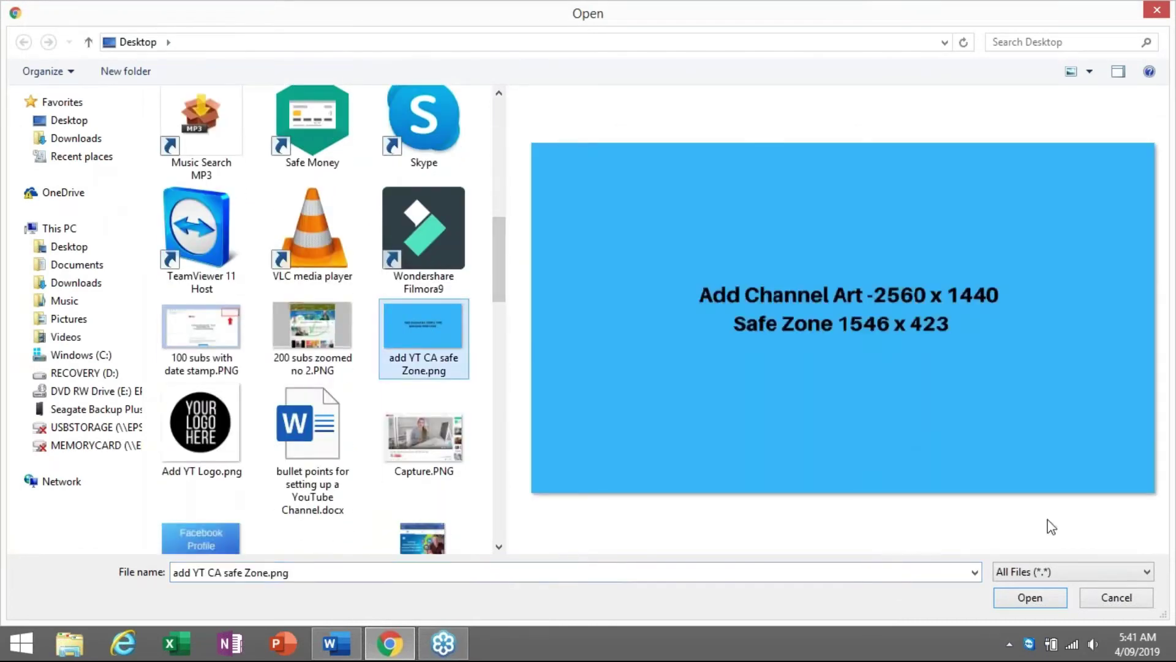
left_click(1041, 601)
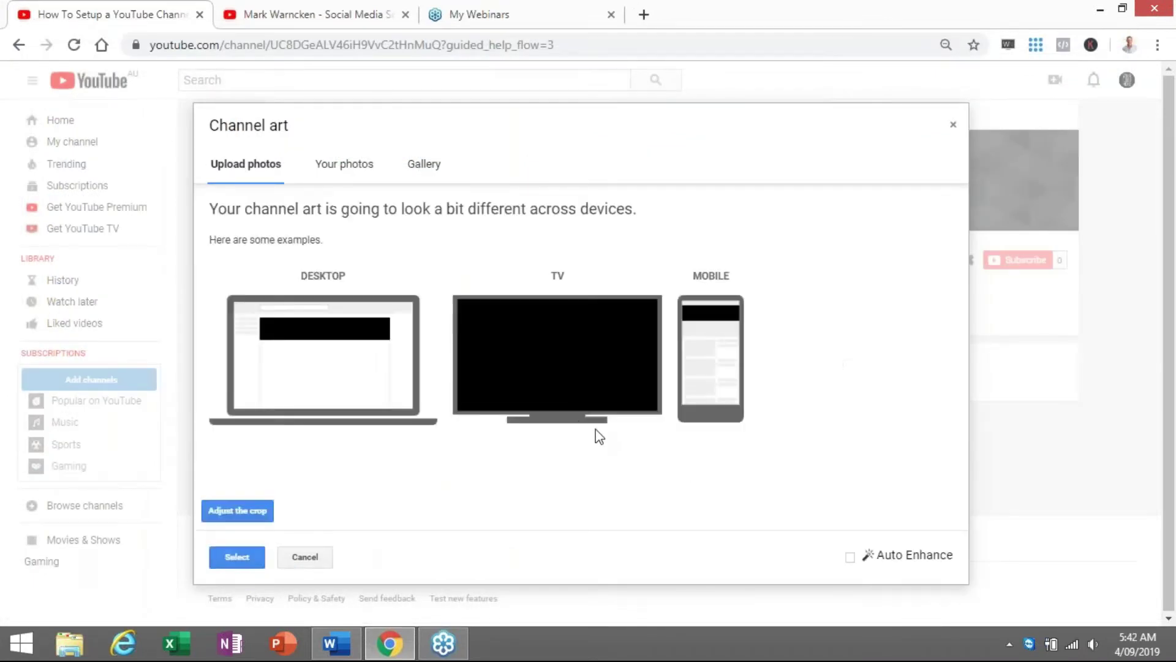
left_click(243, 511)
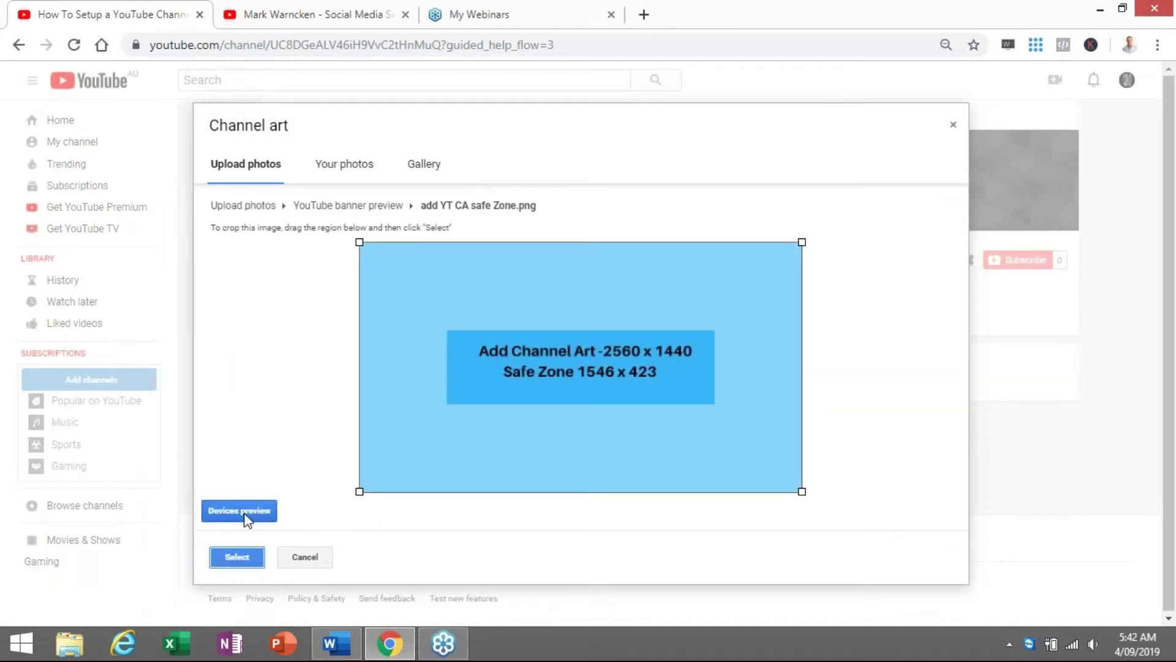
left_click(244, 556)
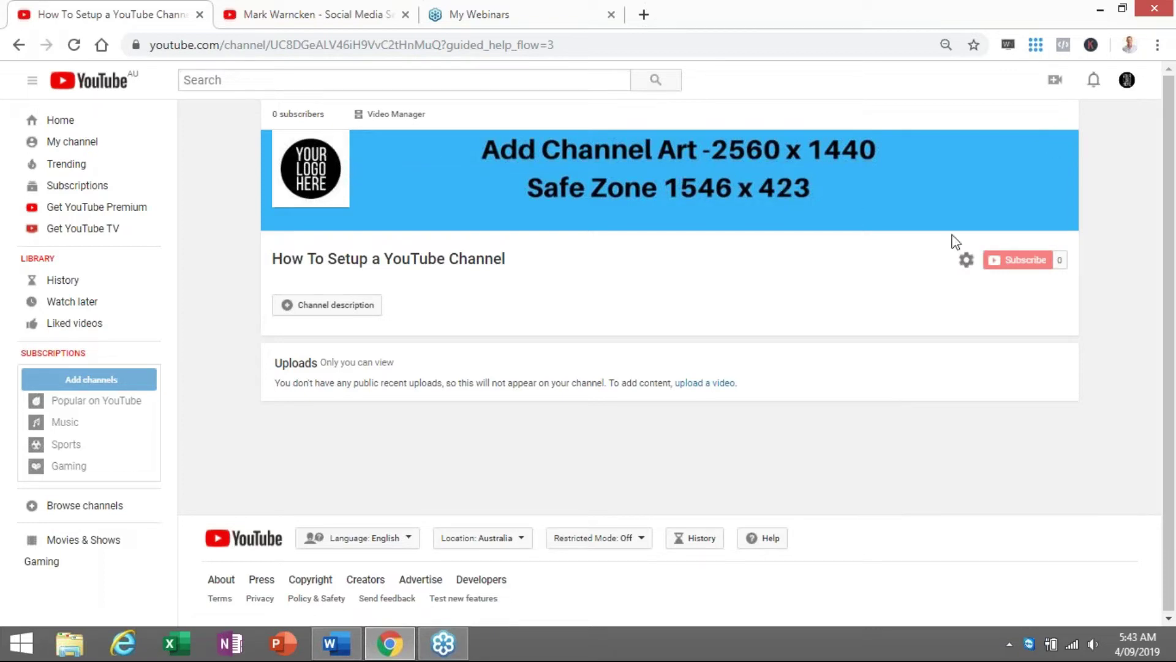
Enable "Customize the layout of your channel" in the channel settings and save
left_click(967, 261)
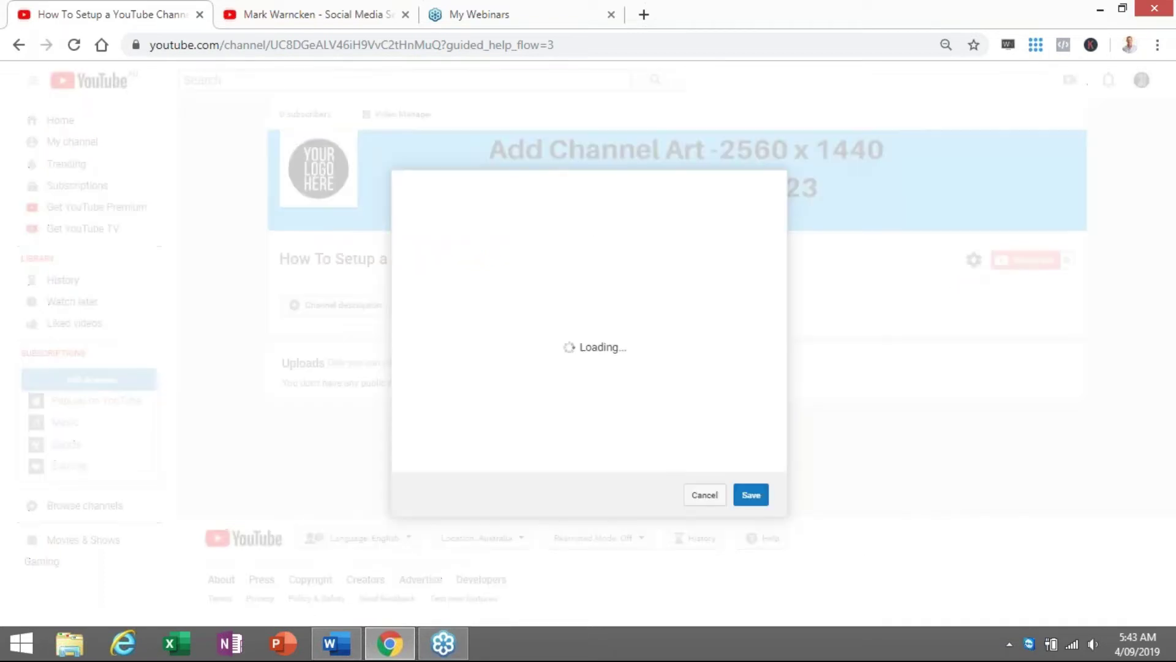
left_click(743, 369)
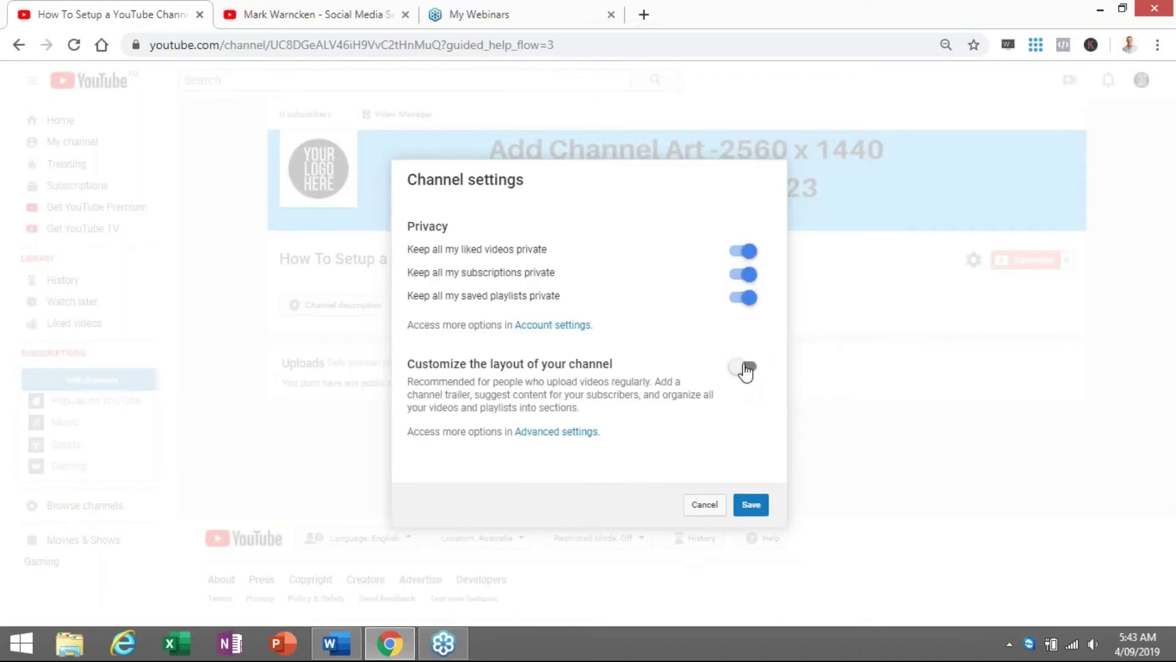
left_click(750, 508)
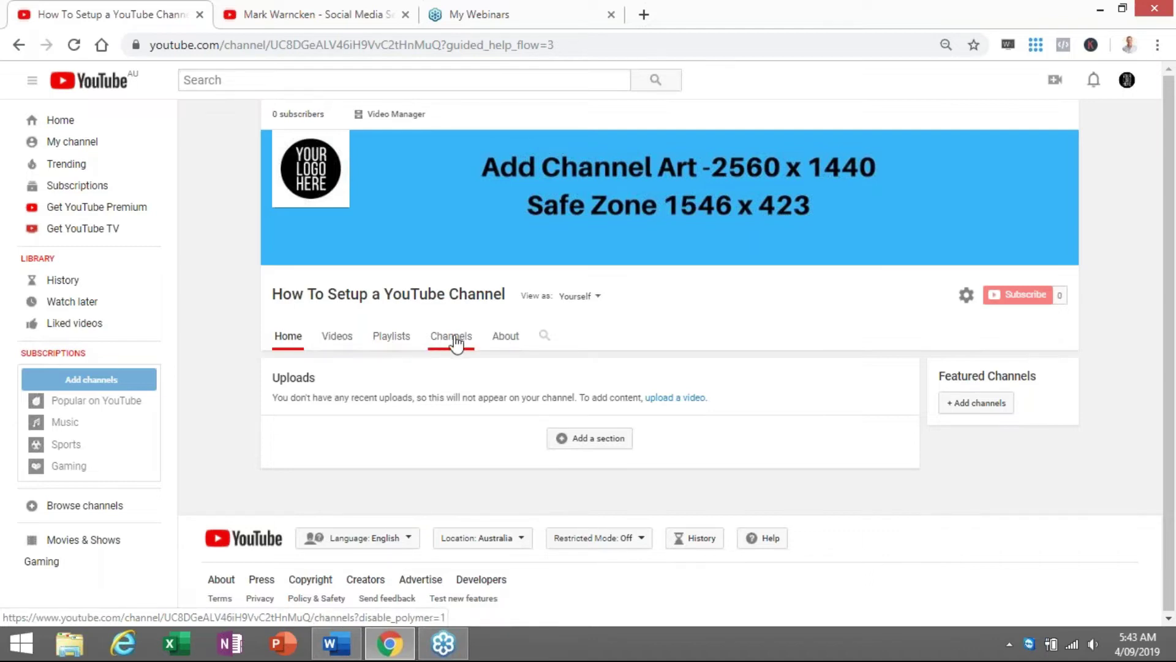
Open the channel description on the About page for editing and enlarge its text box
left_click(504, 338)
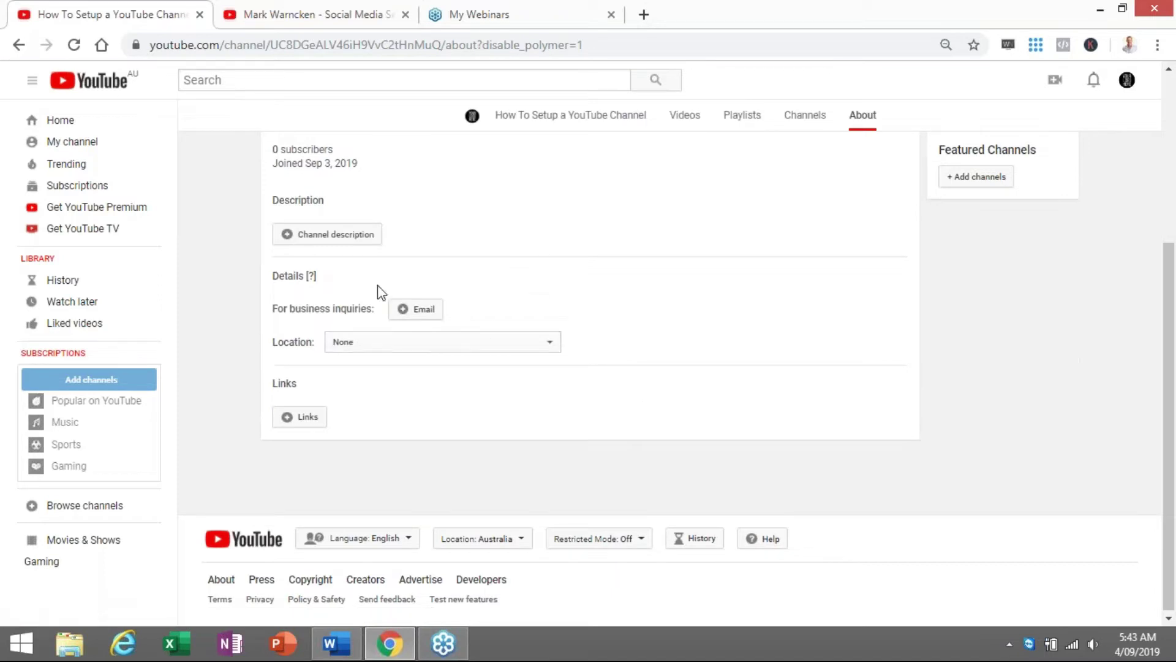
left_click(360, 238)
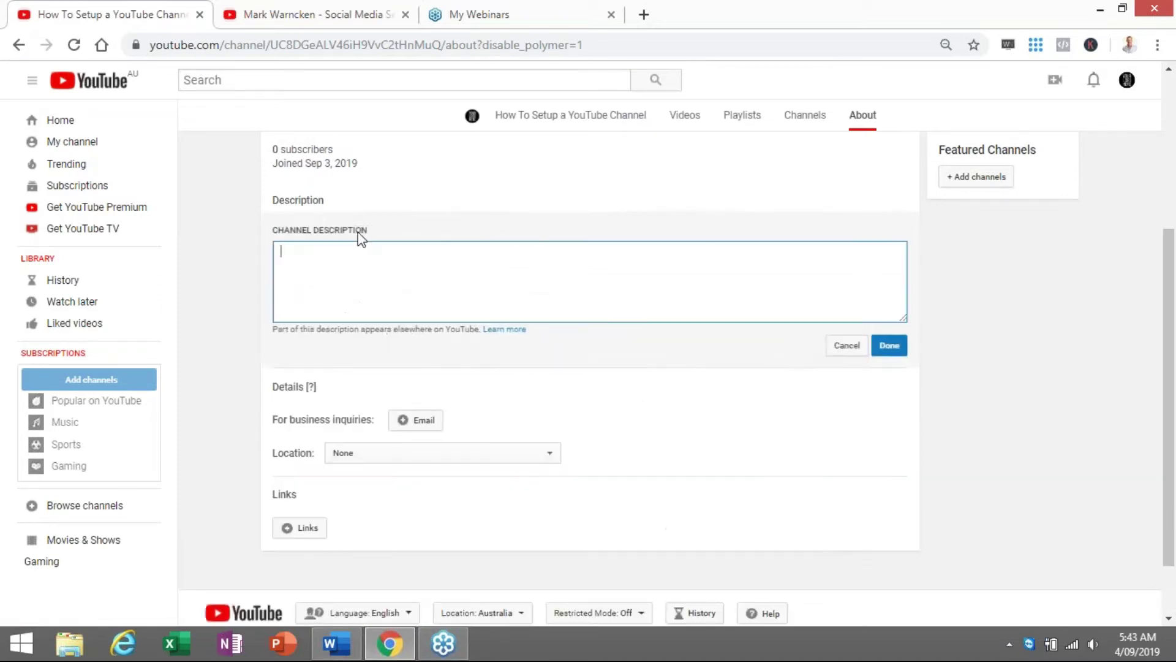
left_click_drag(906, 324, 907, 519)
left_click(581, 297)
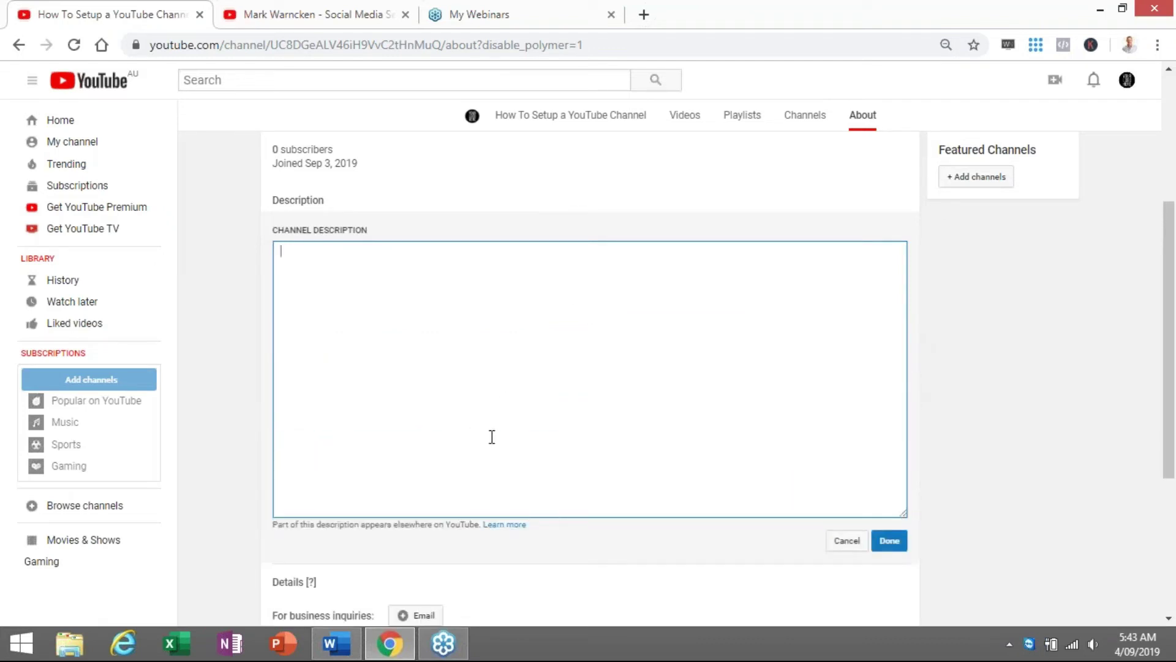
Open the channel's custom links for editing and check the link icons on the example channel's banner for reference
scroll(652, 468, "down", 2)
scroll(651, 468, "down", 2)
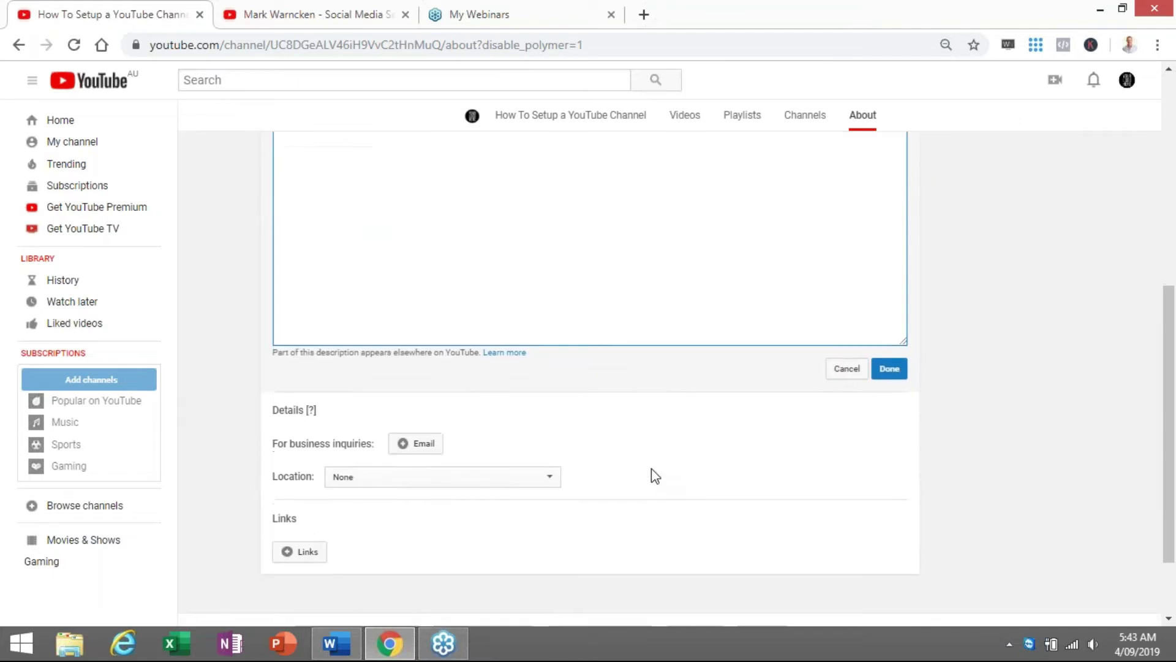
left_click(310, 560)
scroll(389, 527, "down", 2)
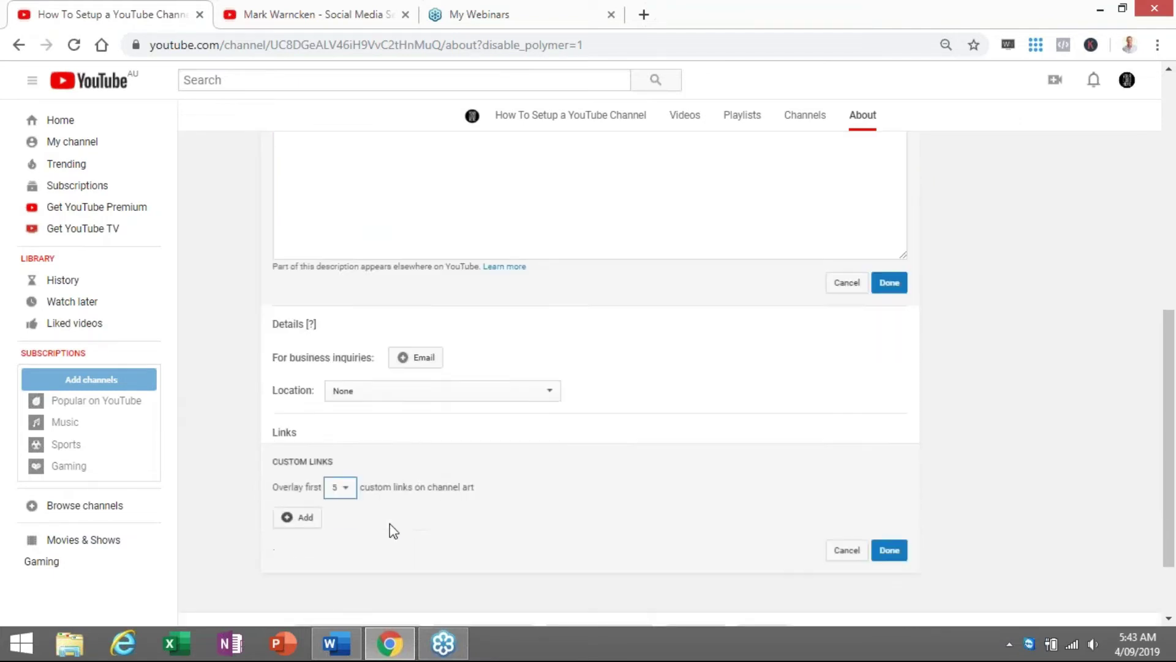
left_click(321, 15)
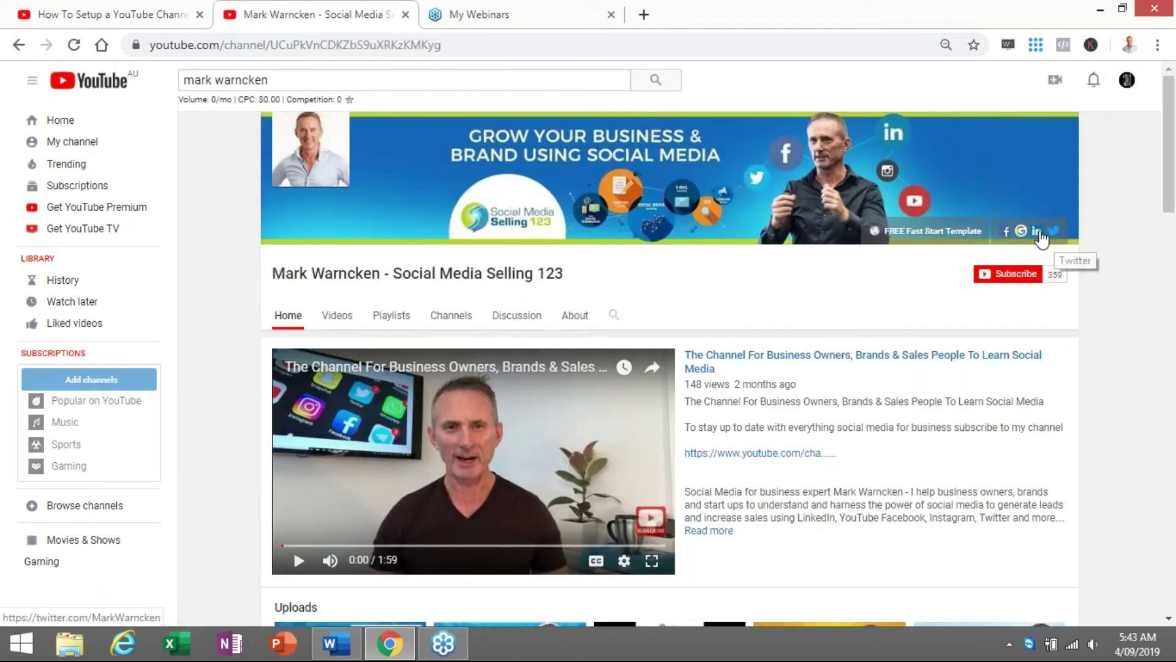
left_click(172, 18)
Copy the Word template text from "Add Your Channel Name Here" through "Add your playlist URL here" into the channel description
scroll(333, 438, "up", 5)
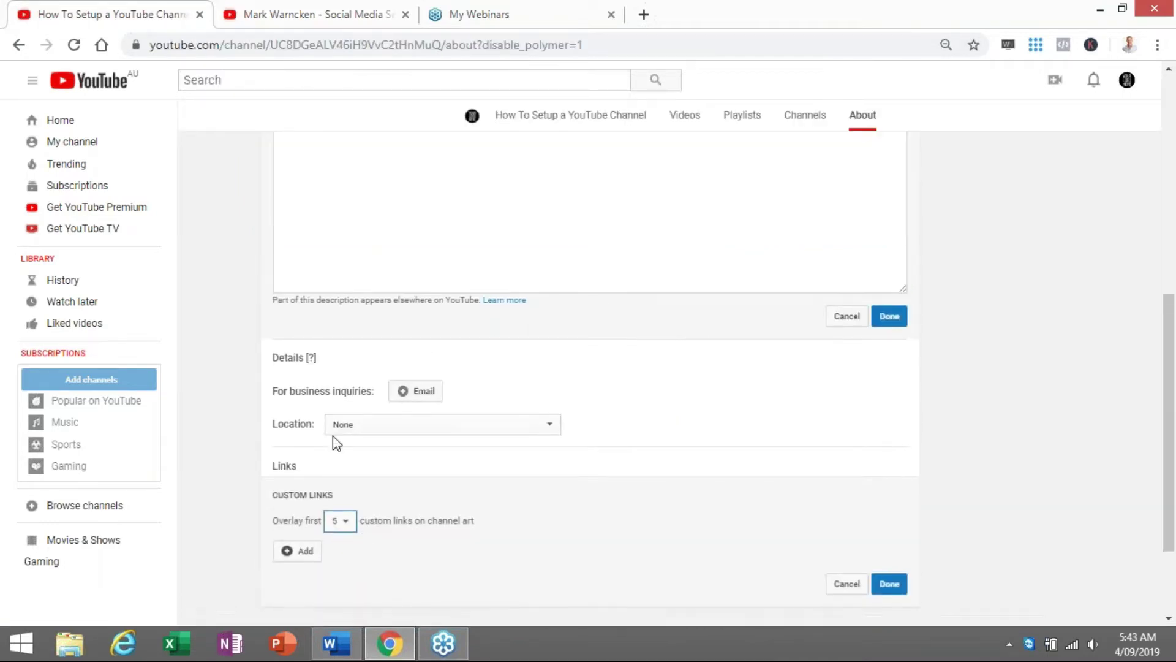
scroll(334, 437, "up", 1)
left_click(307, 343)
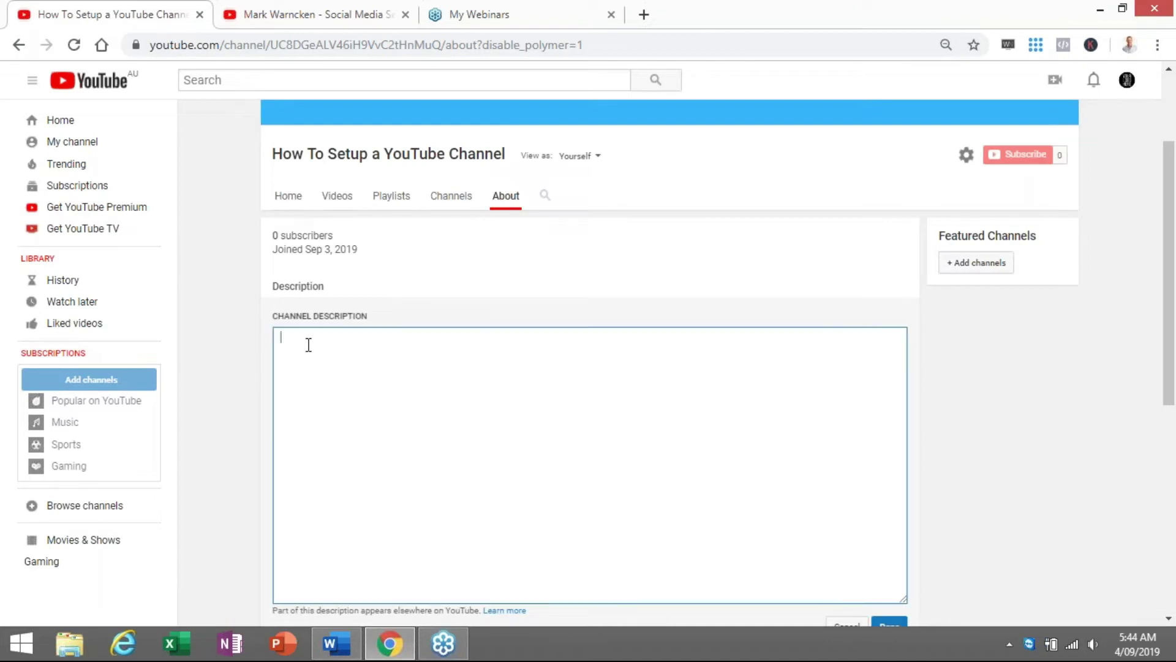
left_click(336, 643)
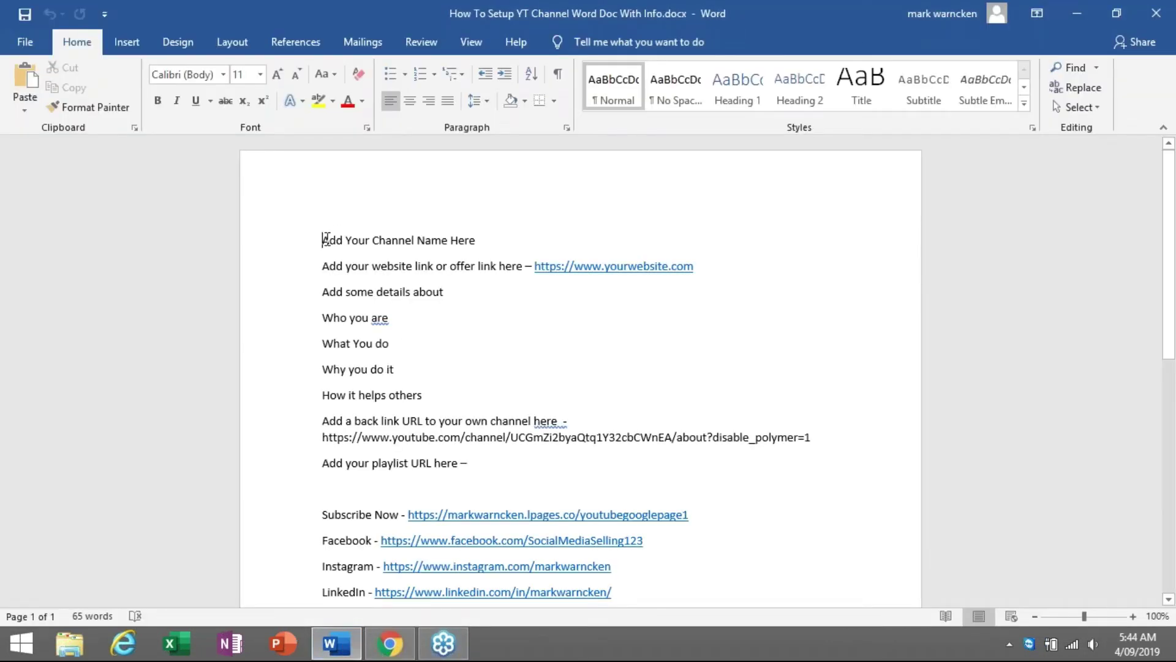
left_click_drag(324, 240, 572, 467)
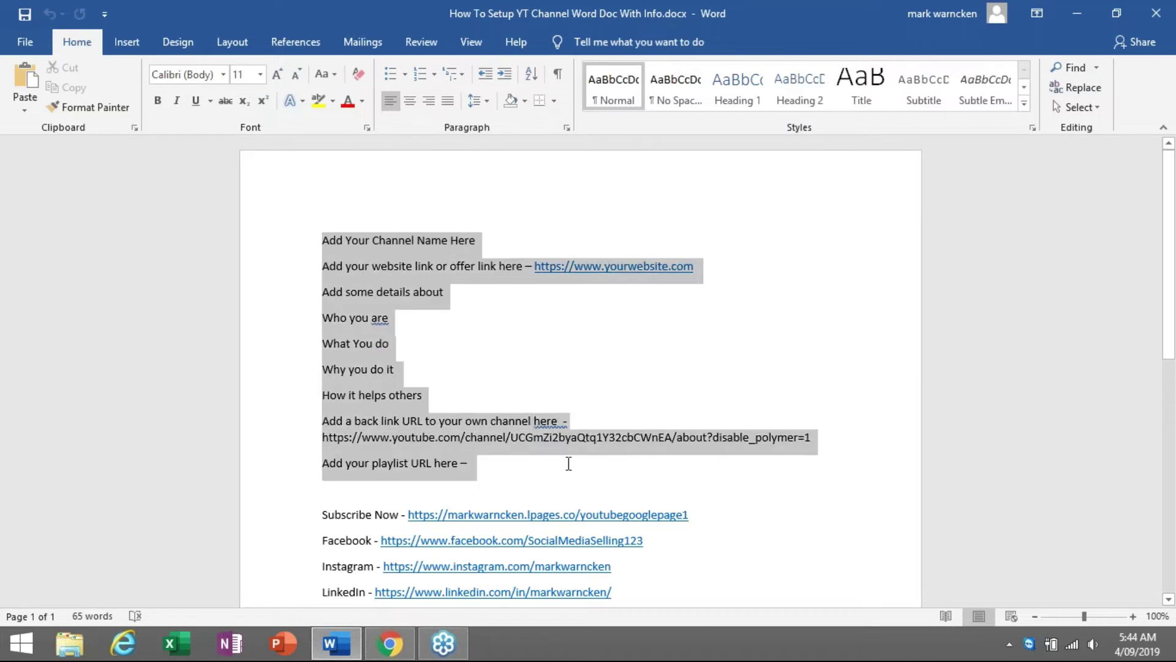
right_click(445, 266)
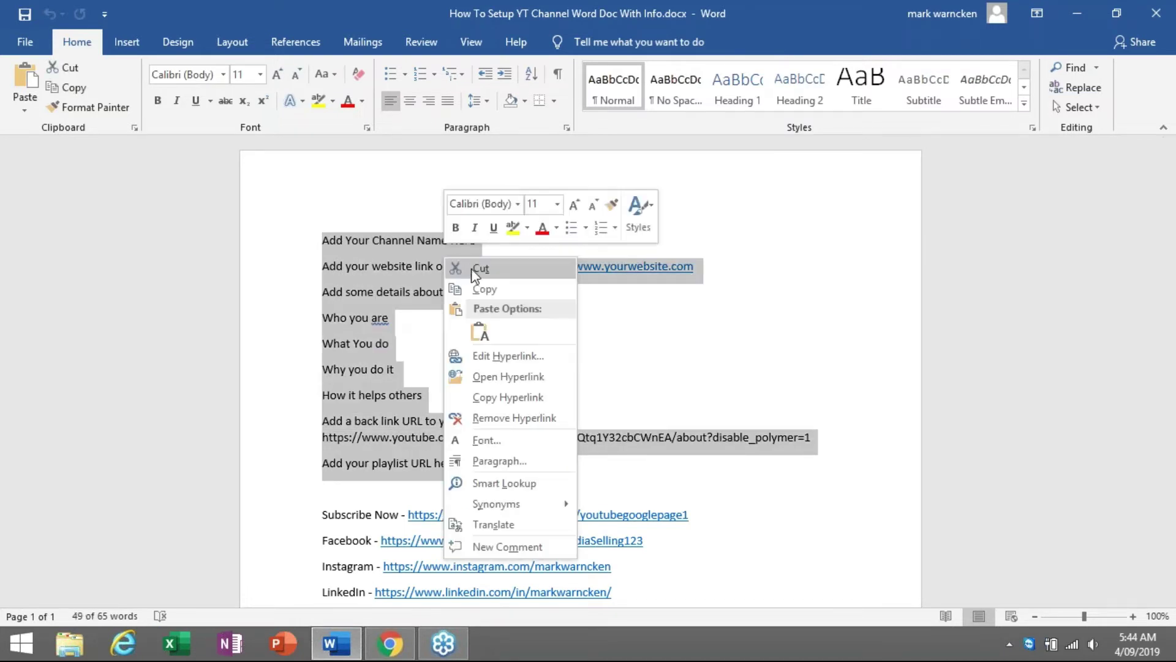
left_click(490, 290)
left_click(390, 644)
left_click(325, 360)
right_click(318, 346)
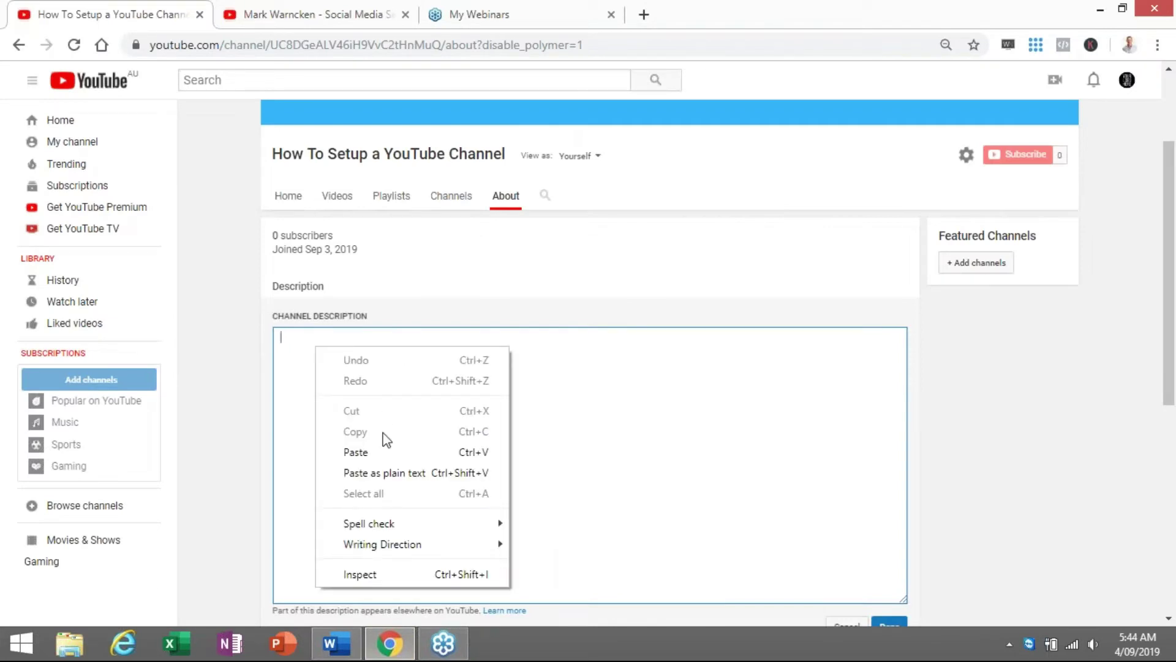
left_click(384, 453)
Separate the description's lines with blank lines, from "Add Your Channel Name Here" down to the back link line
left_click(440, 337)
key("Return")
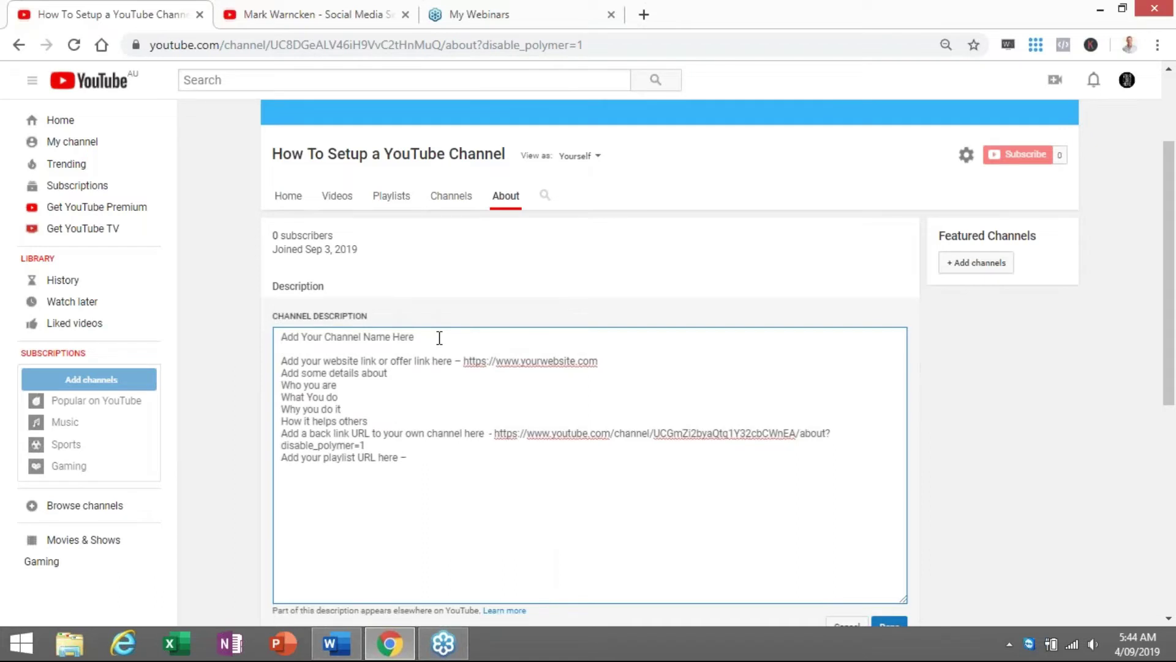
left_click(624, 364)
key("Return")
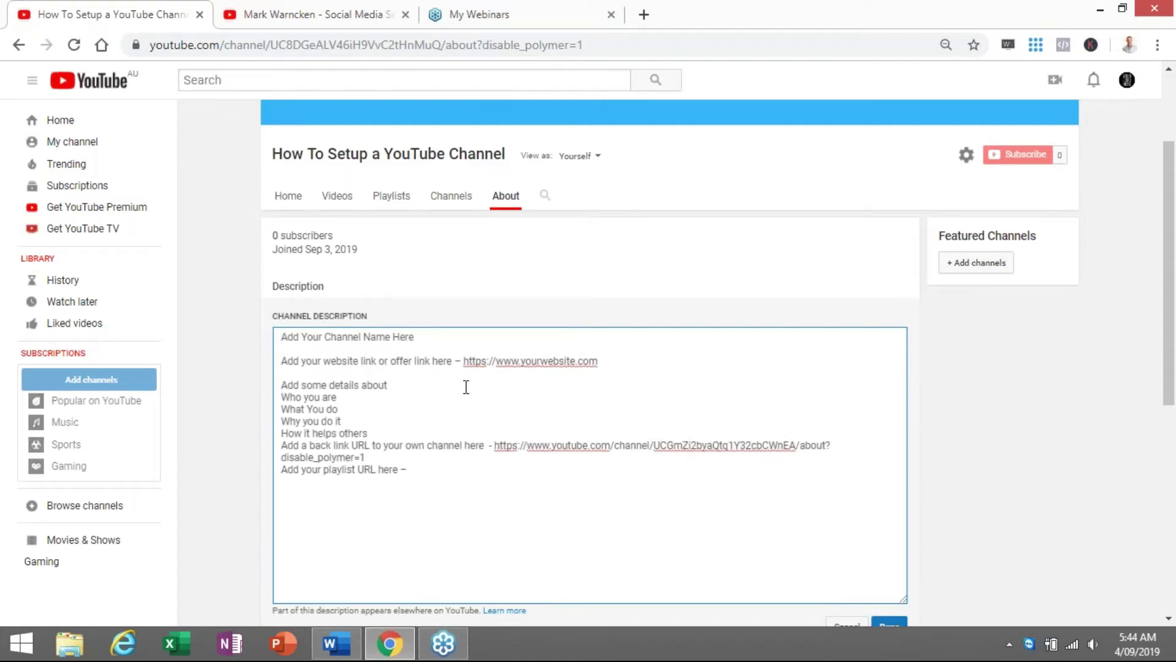
key("Return")
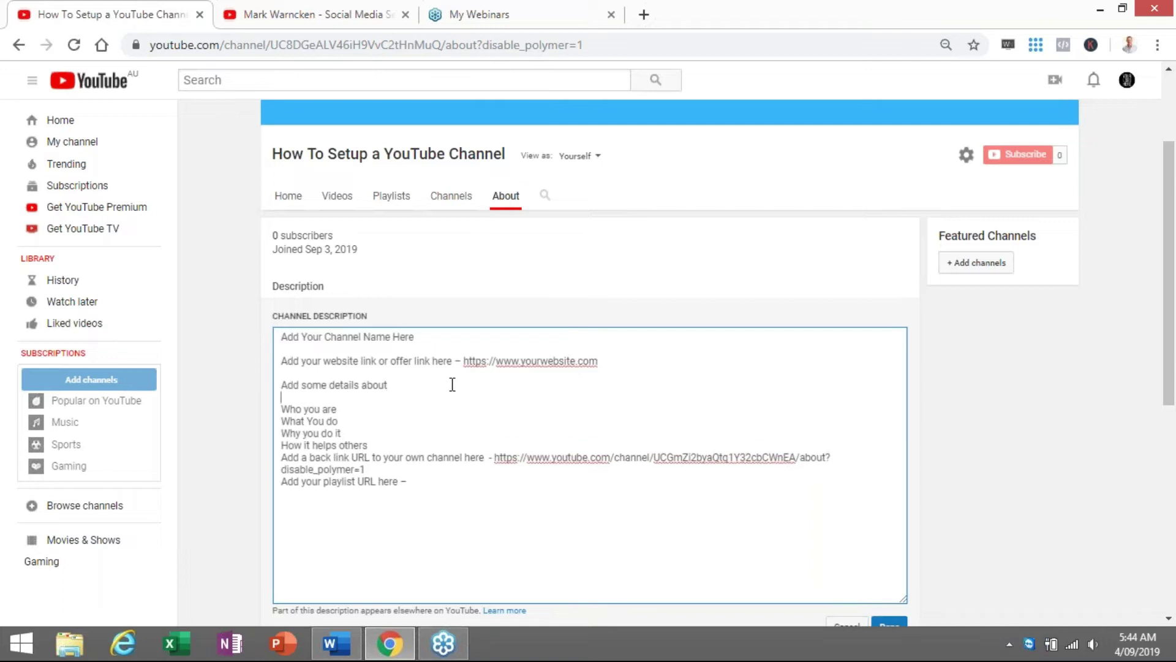
left_click(377, 408)
key("Return")
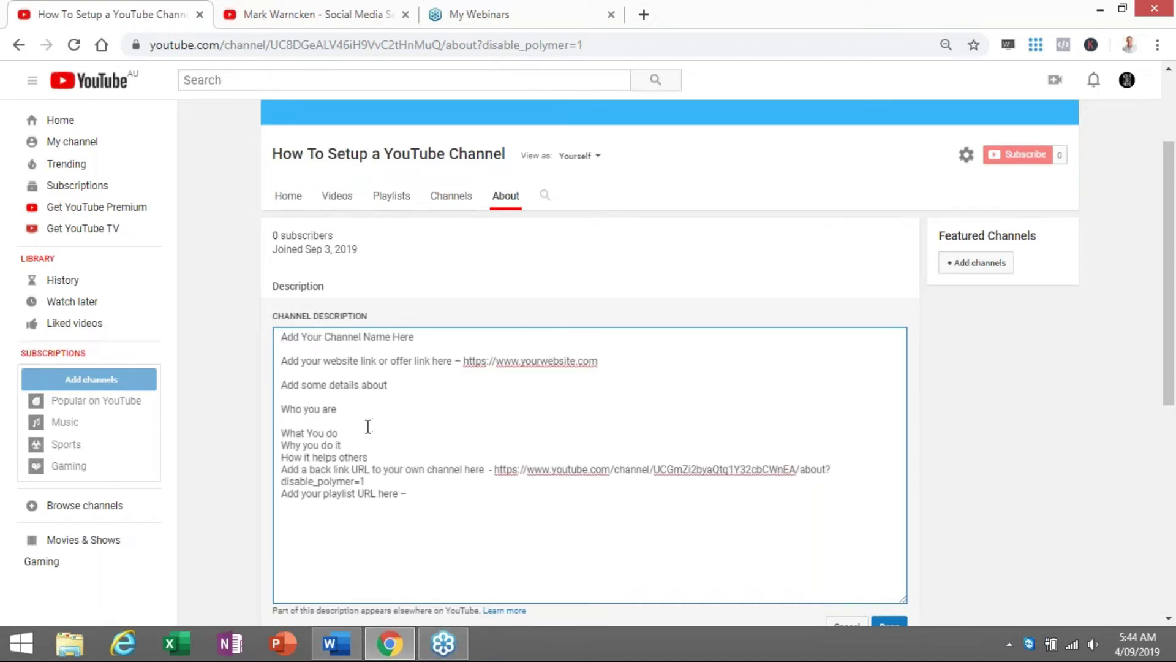
left_click(368, 430)
key("Return")
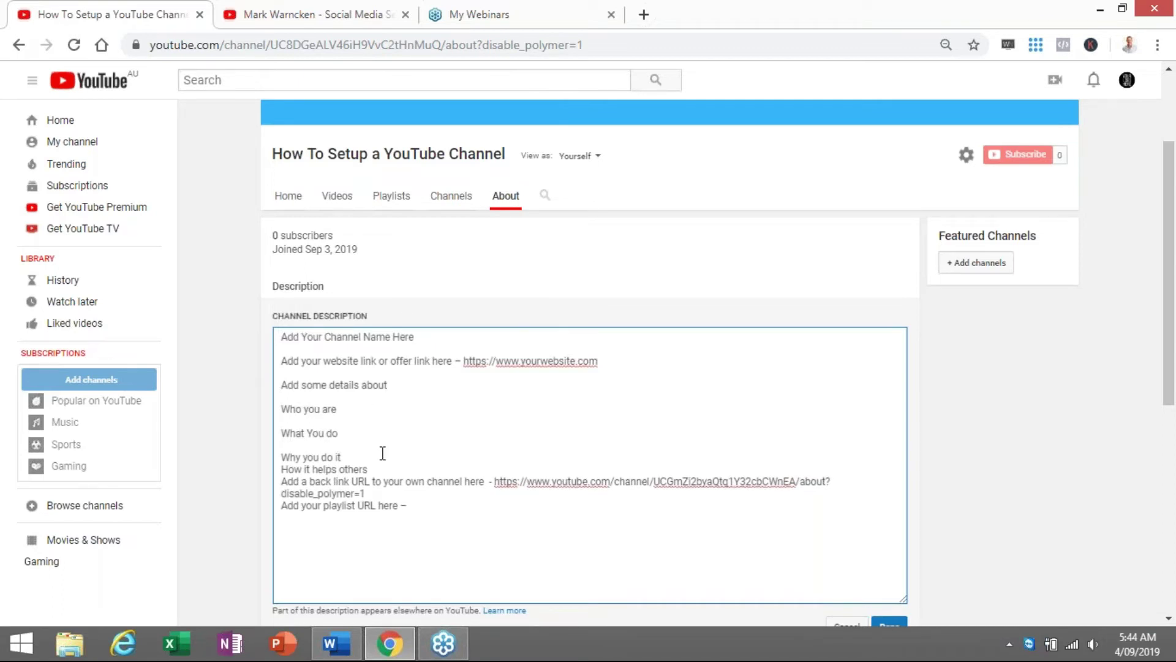
key("Return")
left_click(381, 478)
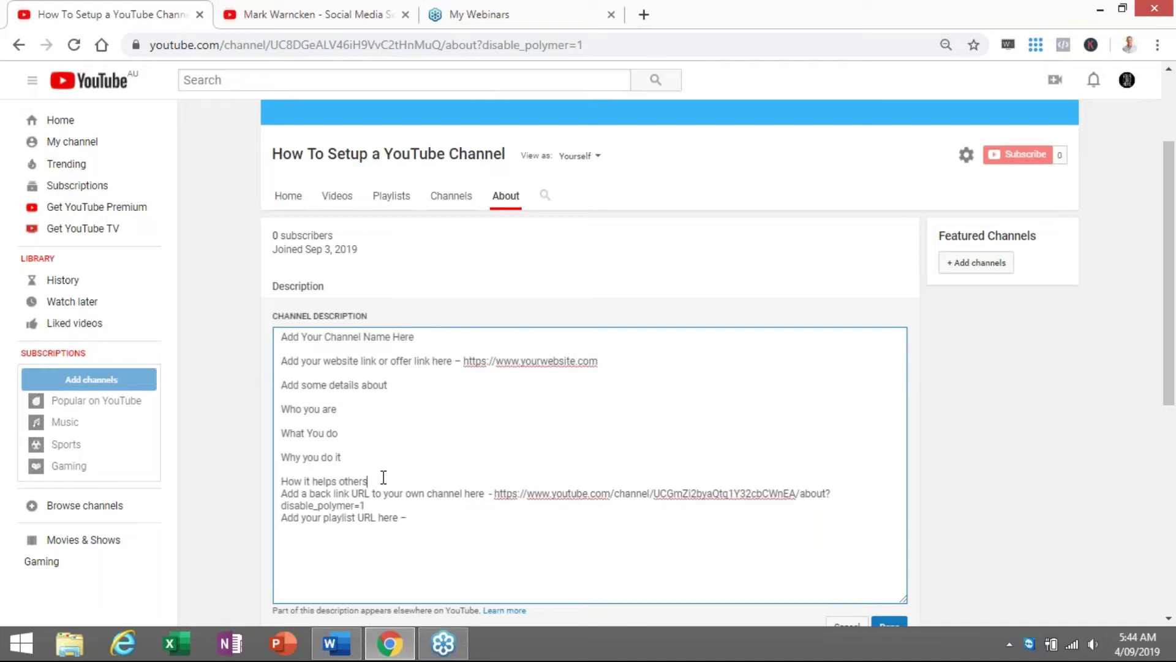
key("Return")
left_click_drag(283, 360, 436, 374)
left_click(481, 387)
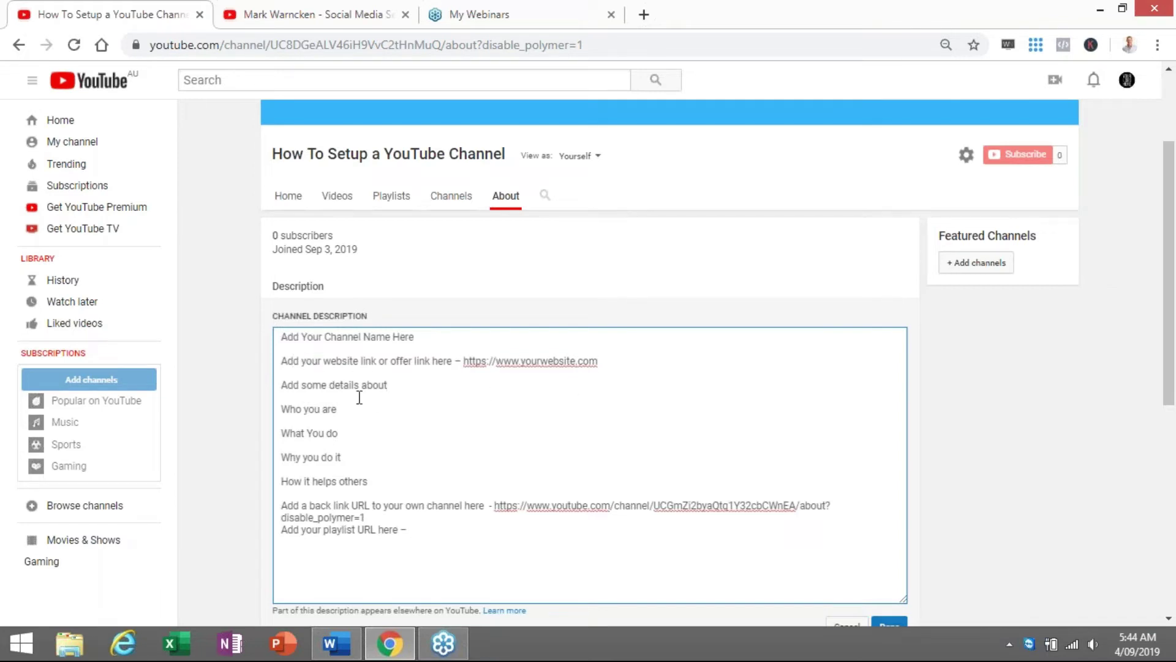
Insert a blank line between the back link URL and the playlist URL line in the channel description
left_click_drag(283, 387, 396, 476)
left_click(442, 438)
key("Return")
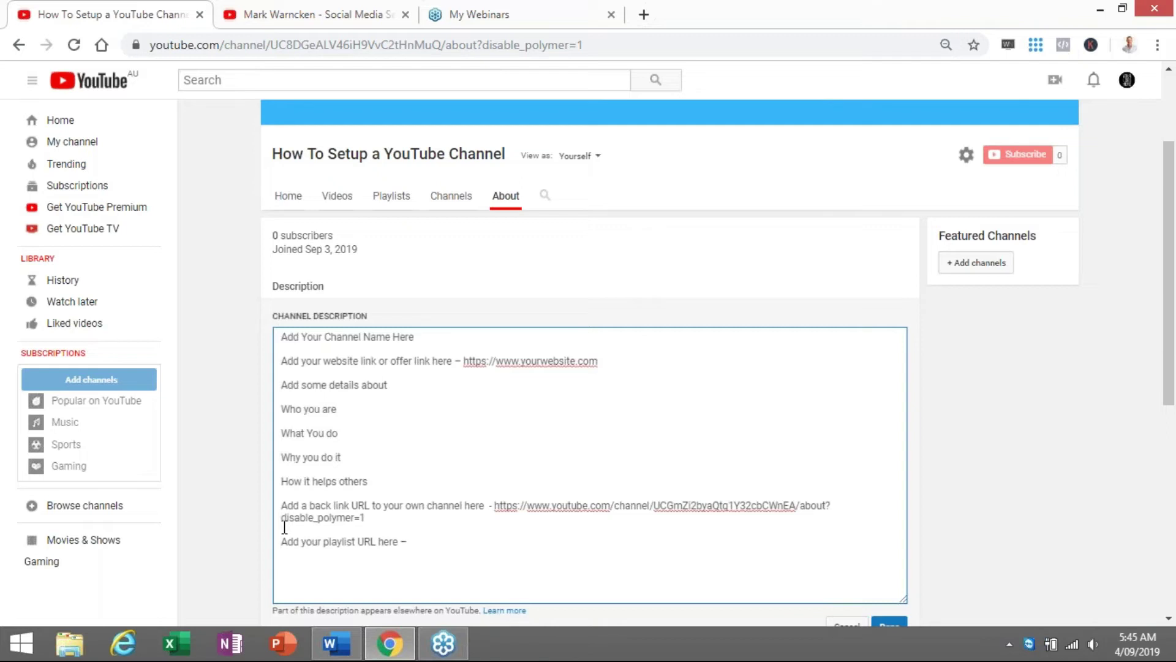
Compare the back link URL in the description with the channel's own web address, and review the playlist URL line
left_click_drag(494, 506, 583, 518)
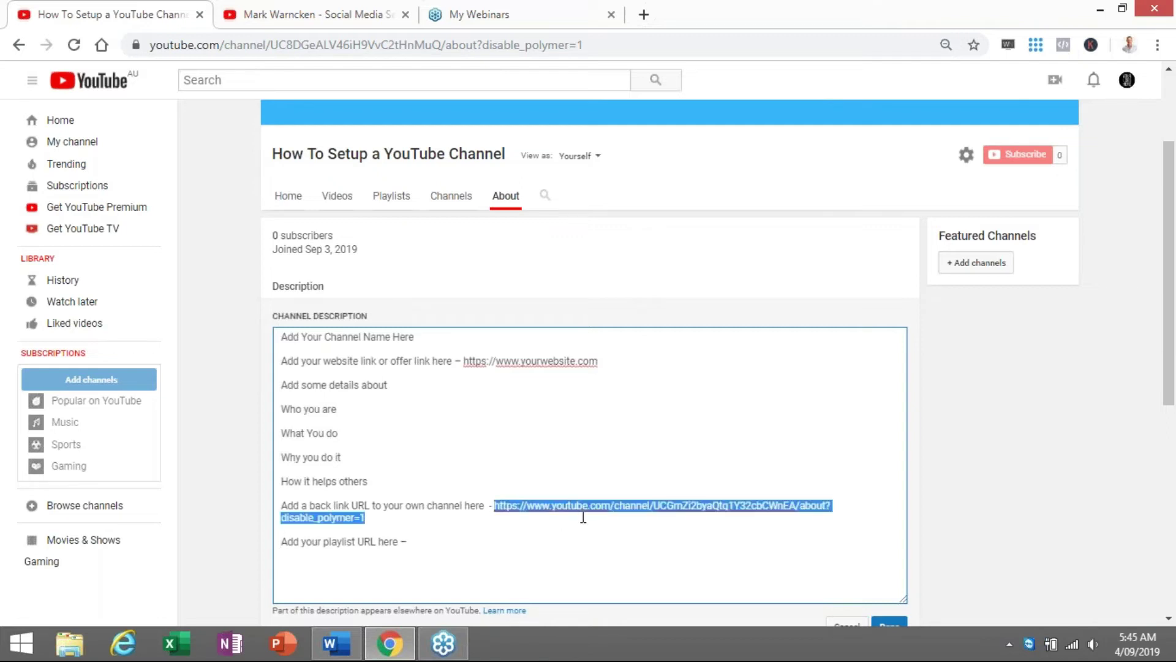
left_click(583, 552)
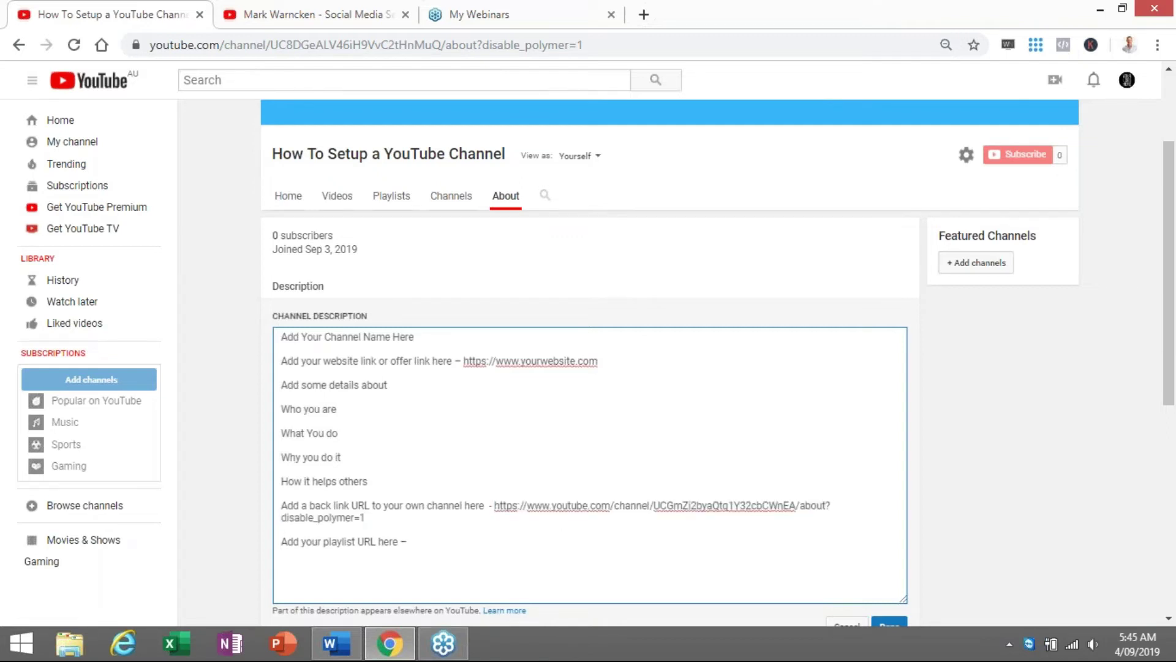
left_click_drag(609, 40, 399, 45)
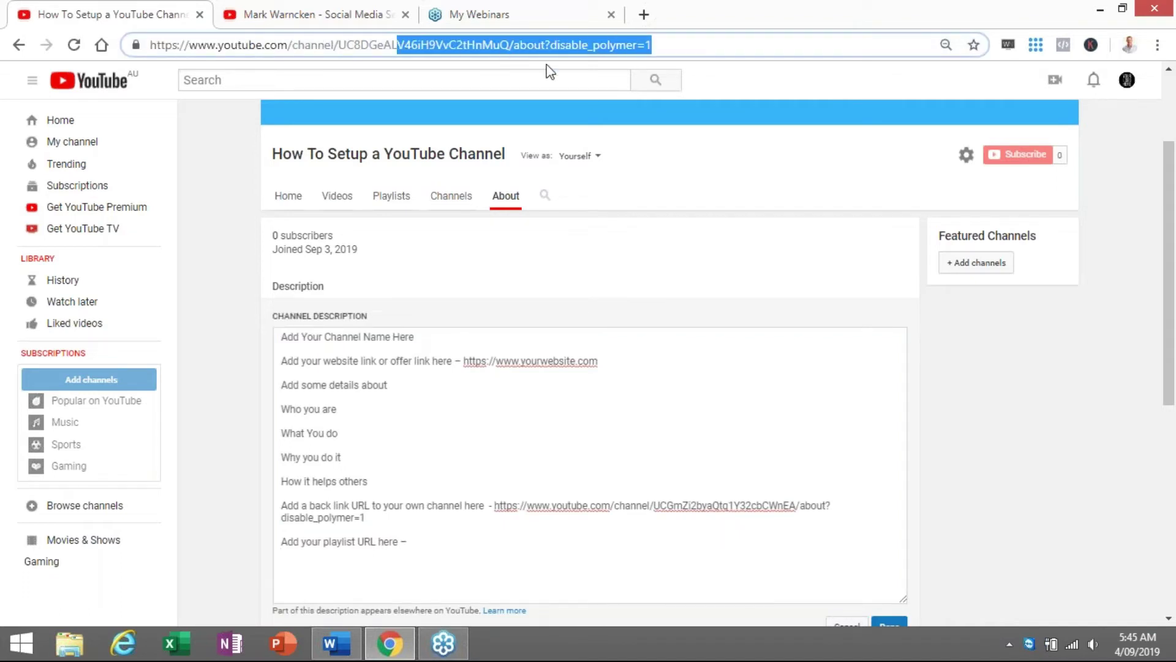
left_click(635, 255)
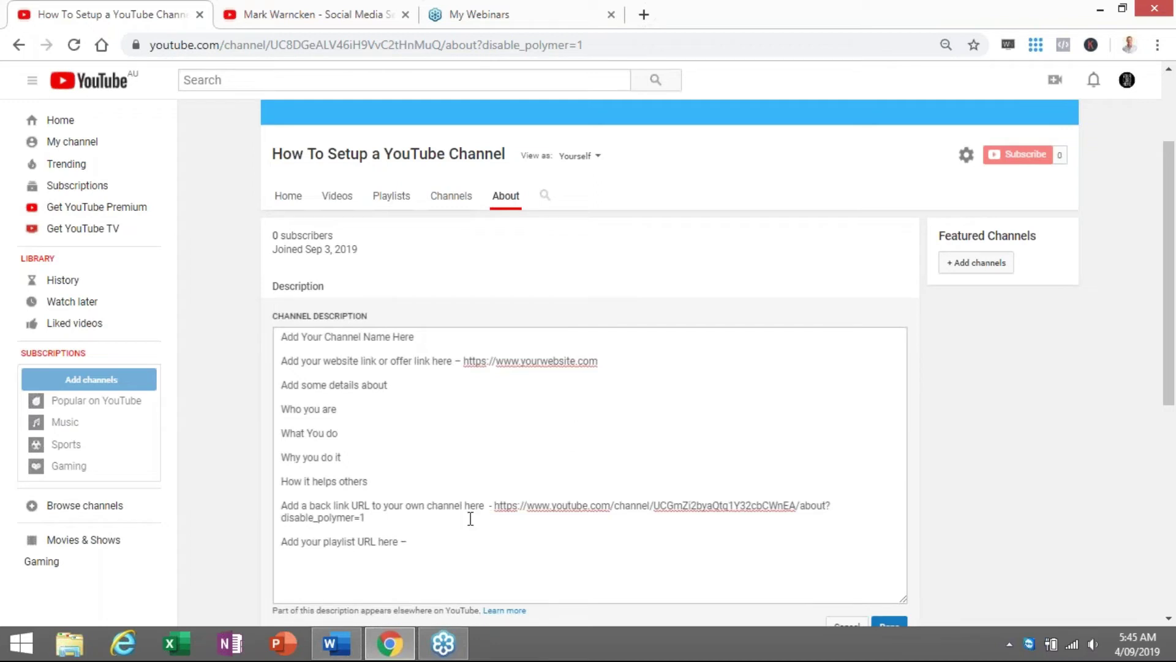
left_click(457, 546)
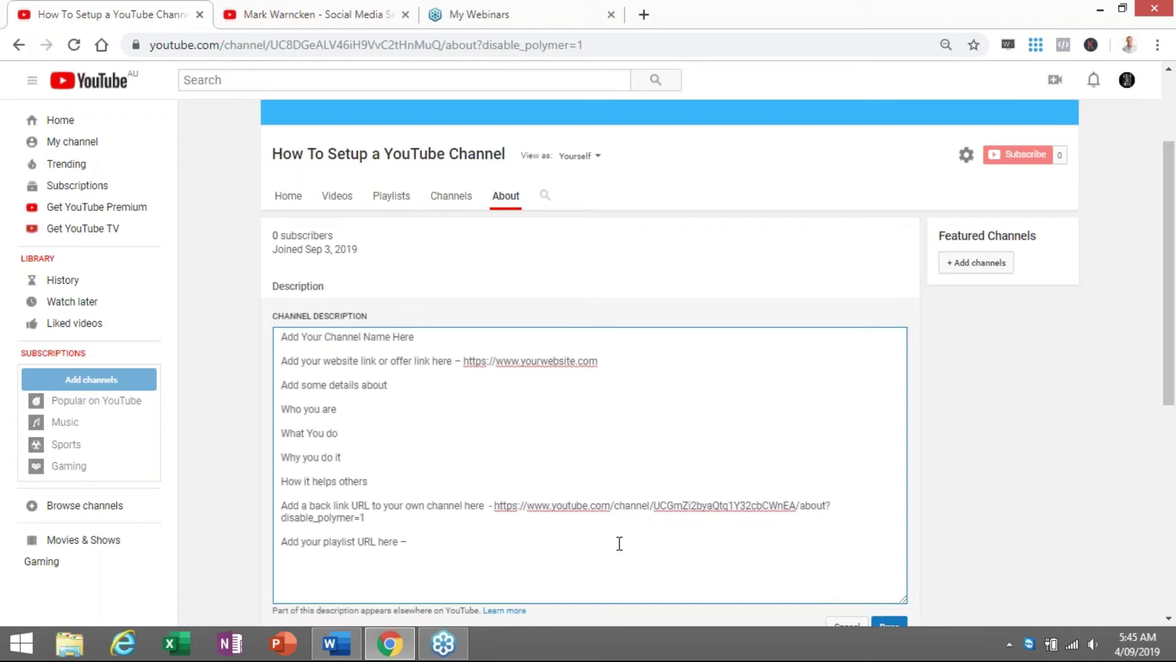
Set the channel's location to Australia and leave the email for business inquiries blank
scroll(620, 543, "down", 2)
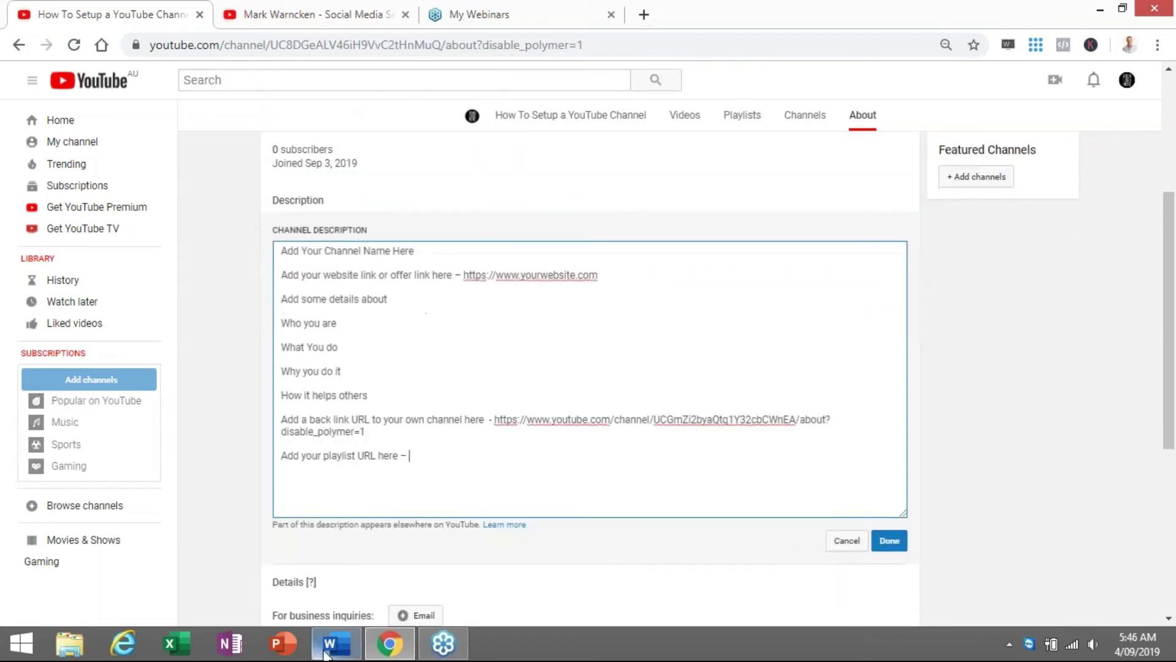
left_click(336, 644)
scroll(429, 539, "down", 1)
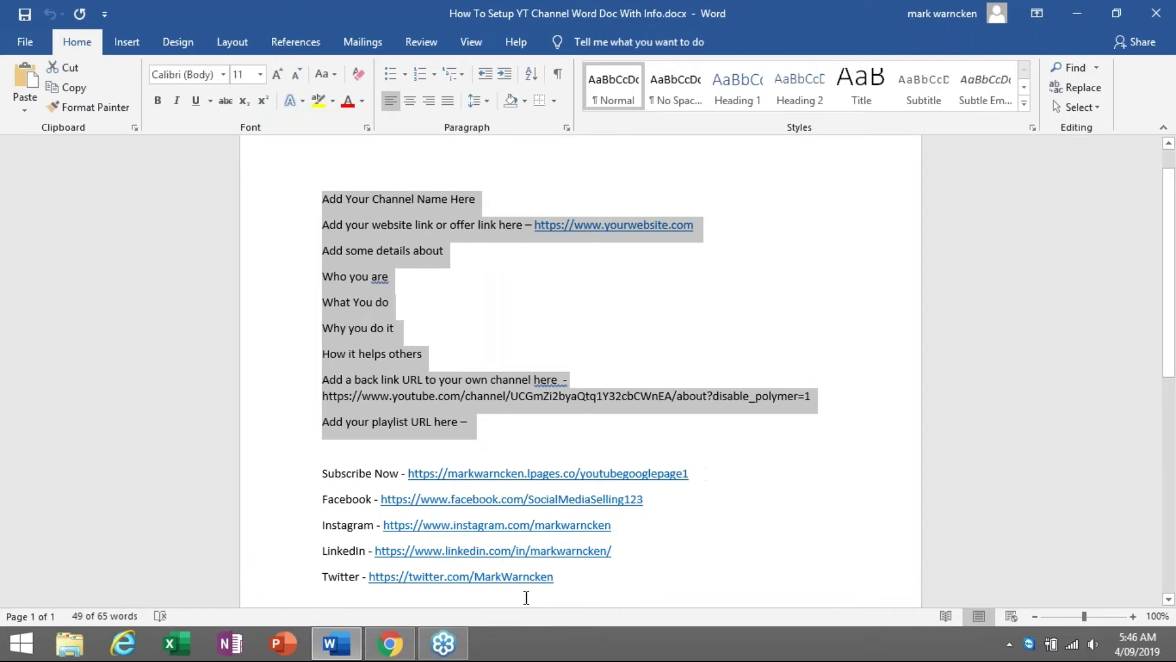
left_click(391, 646)
scroll(380, 512, "down", 3)
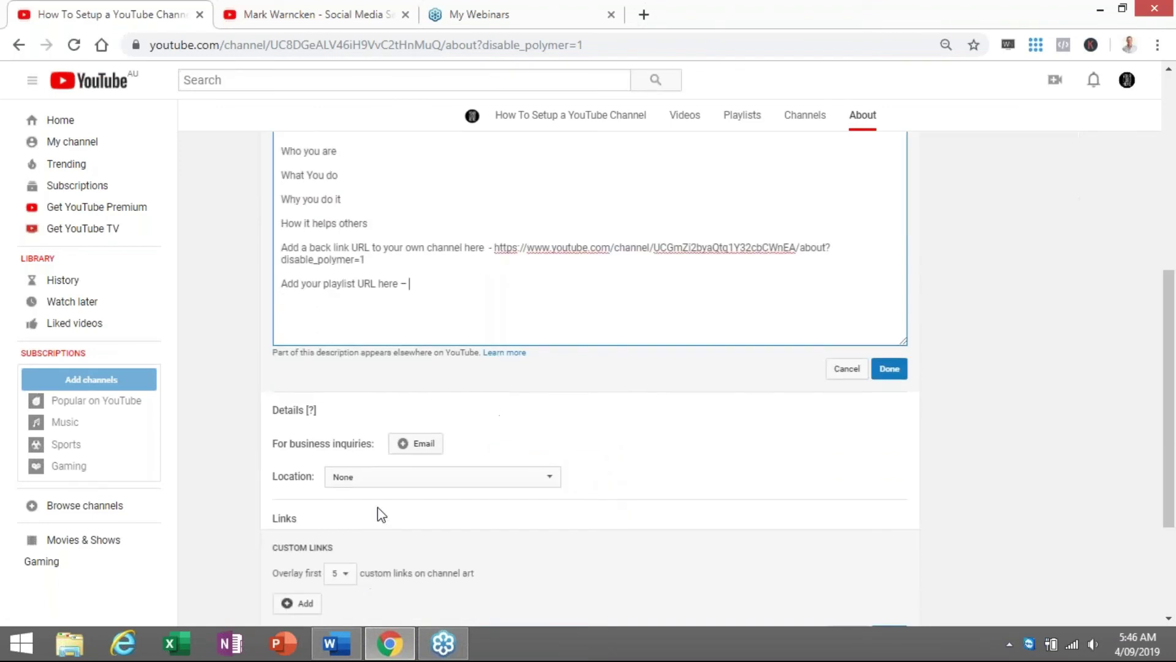
left_click(431, 451)
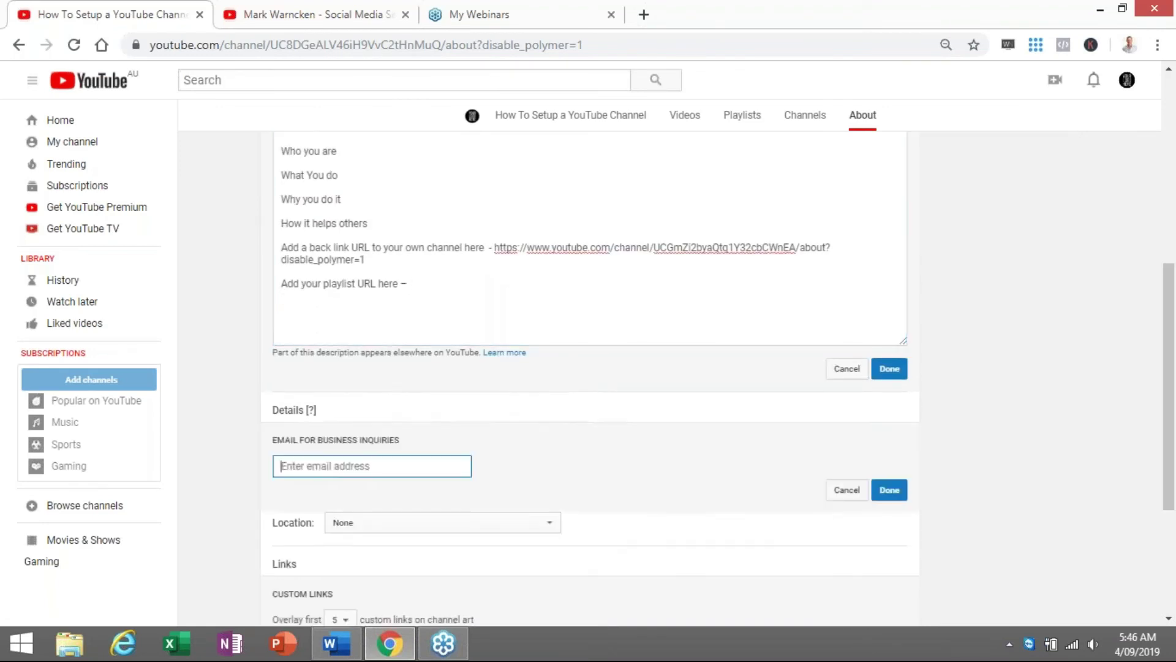
left_click(548, 524)
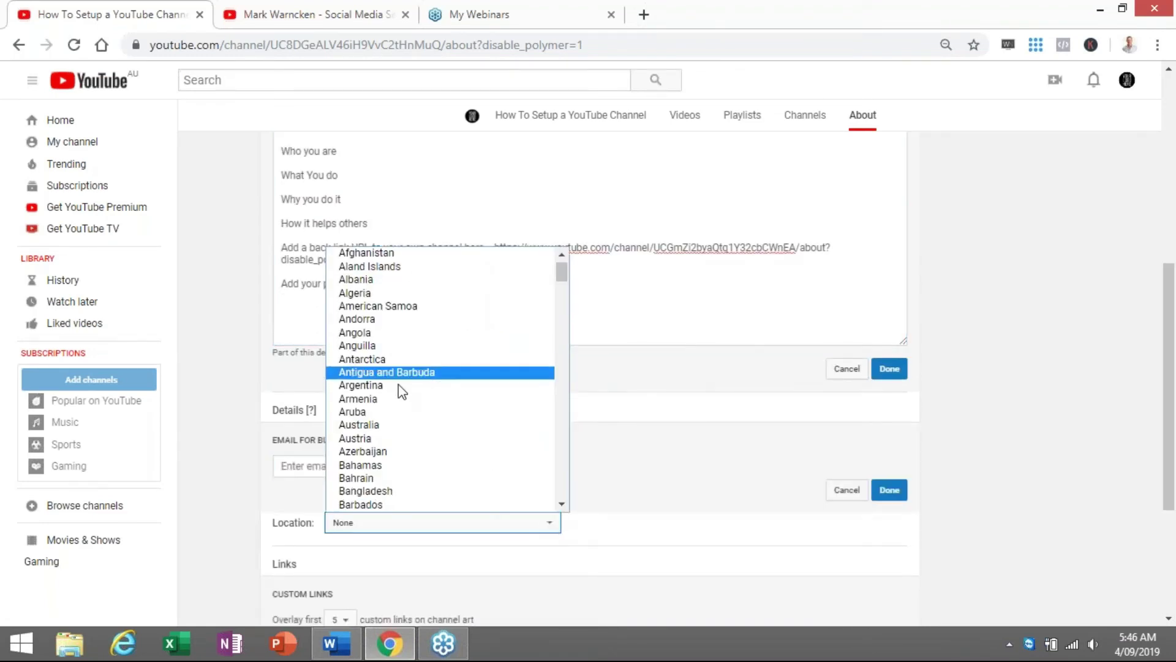
left_click(409, 424)
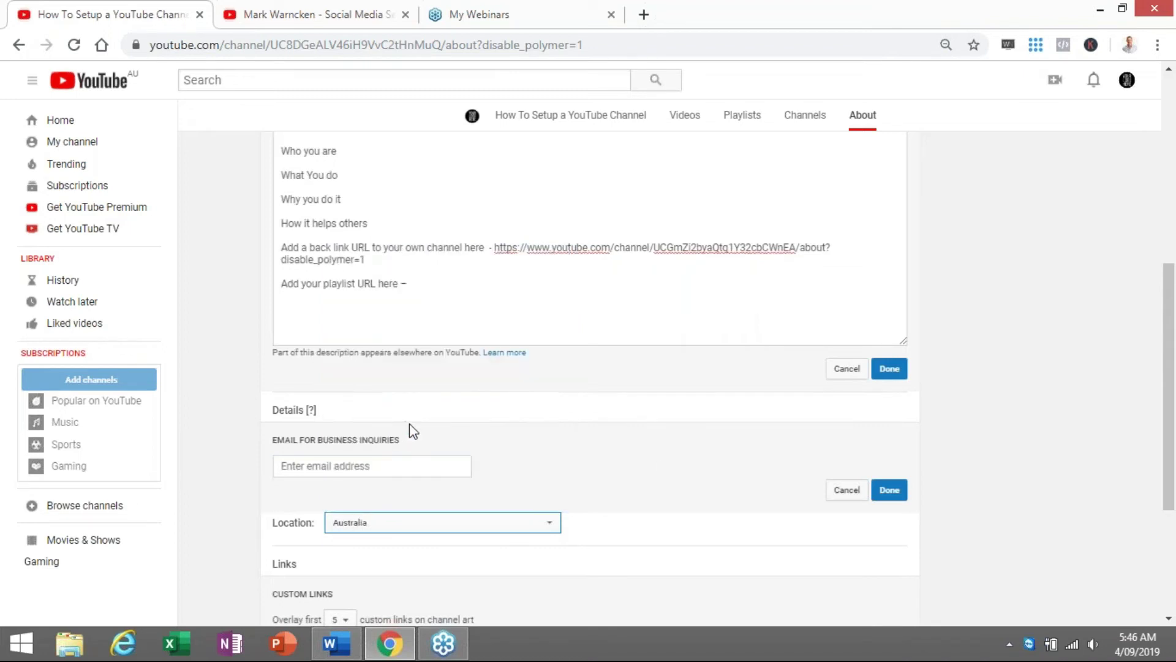
left_click(888, 490)
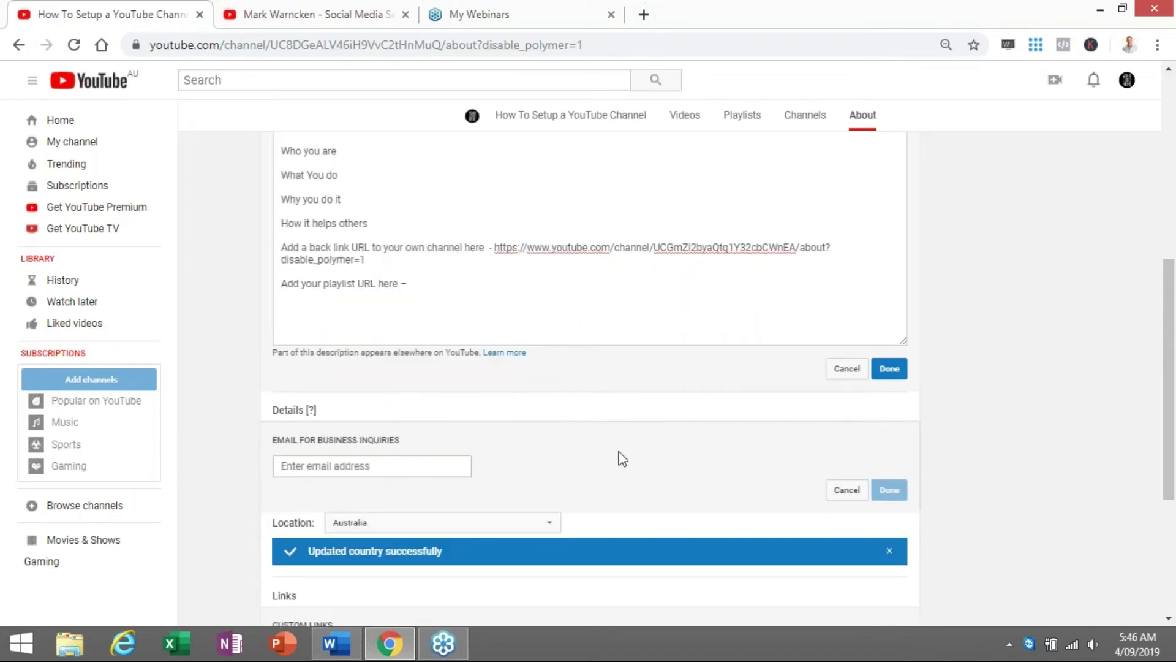
Add a custom link and copy the Subscribe Now address from the Word document into its URL
scroll(521, 457, "down", 3)
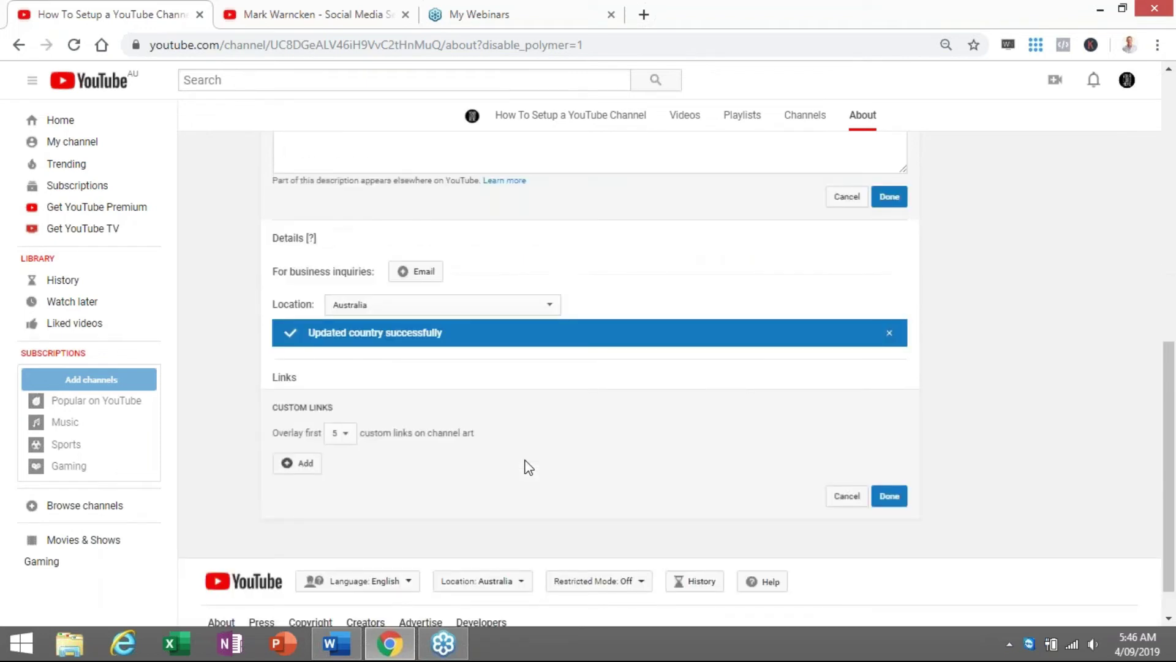
left_click(304, 464)
left_click(368, 460)
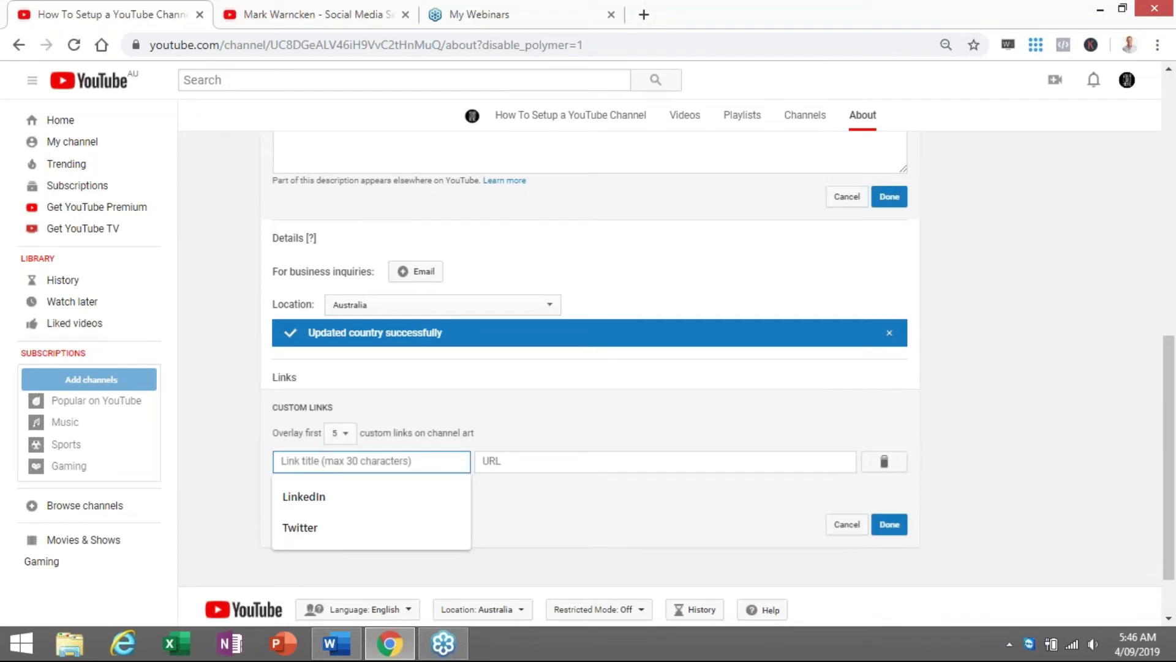
left_click(499, 466)
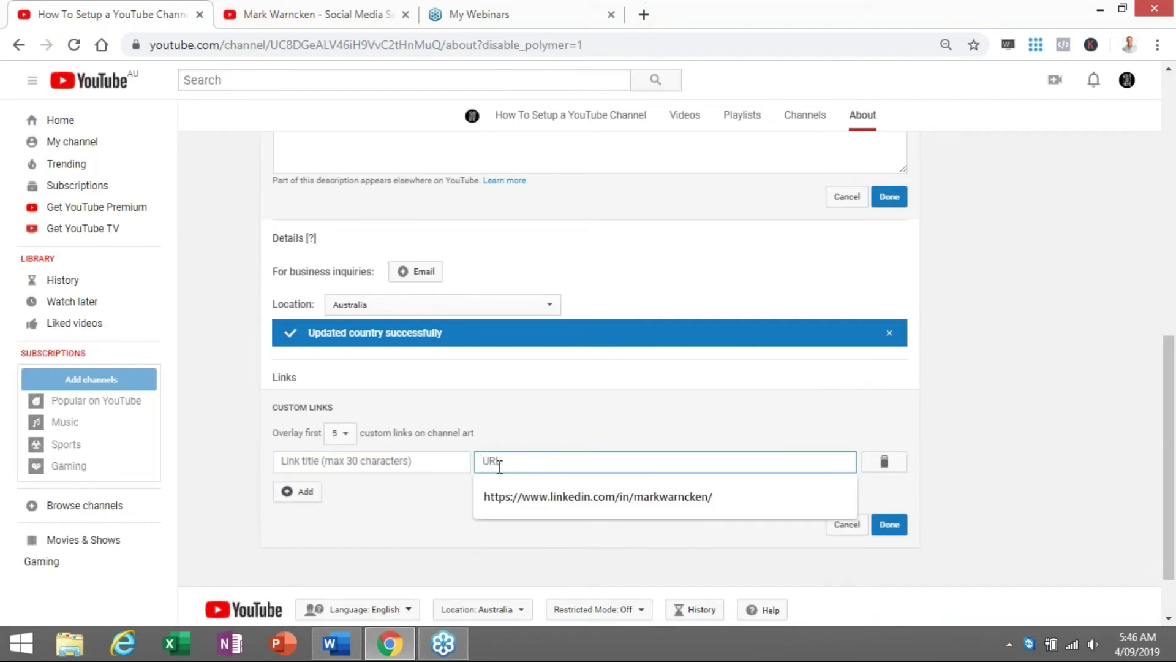
left_click(336, 644)
left_click_drag(699, 477, 417, 480)
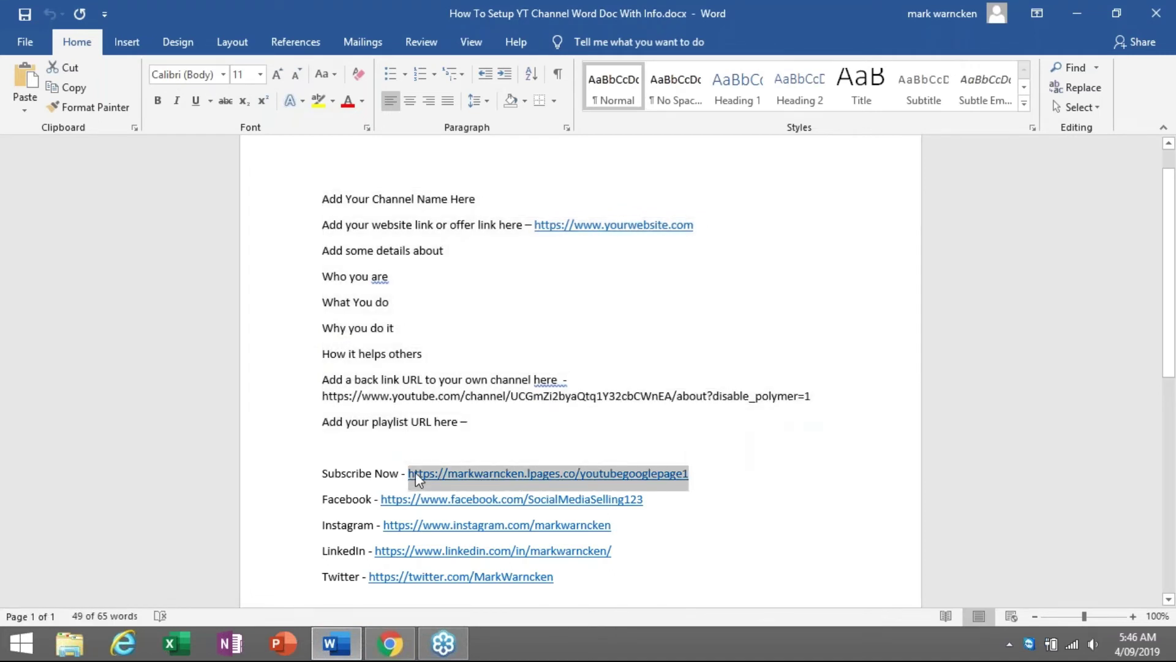
right_click(417, 479)
left_click(464, 203)
left_click(390, 643)
left_click(491, 461)
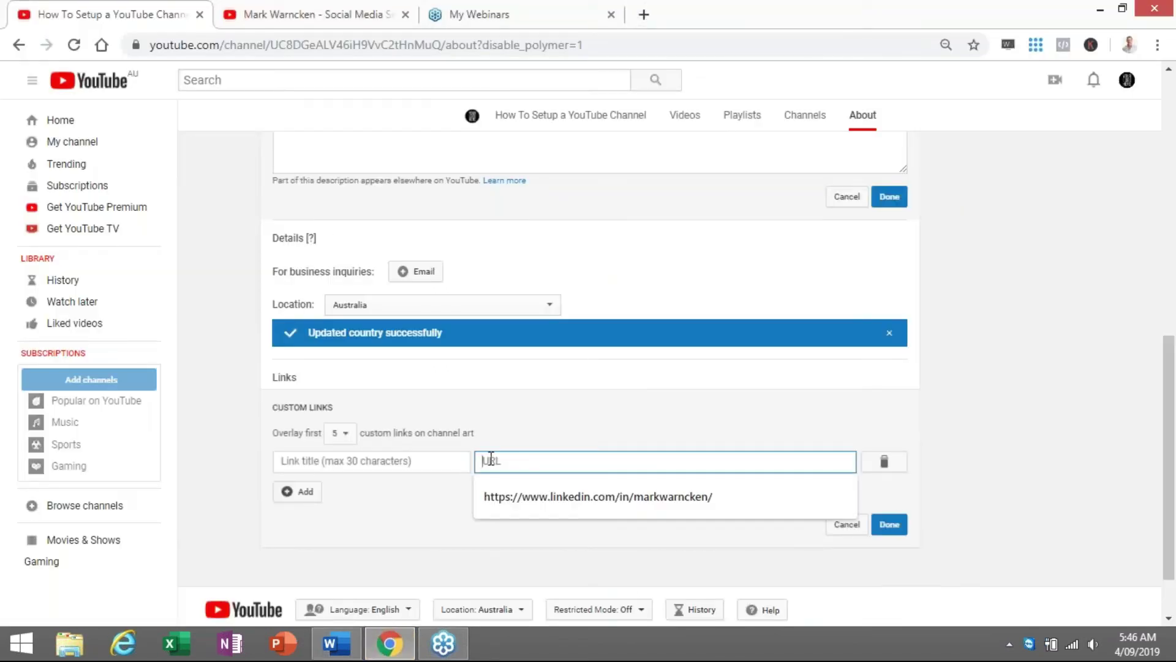
right_click(490, 460)
left_click(533, 325)
Title the new custom link "Subscribe Now" and save the links
left_click(401, 459)
type("Sub")
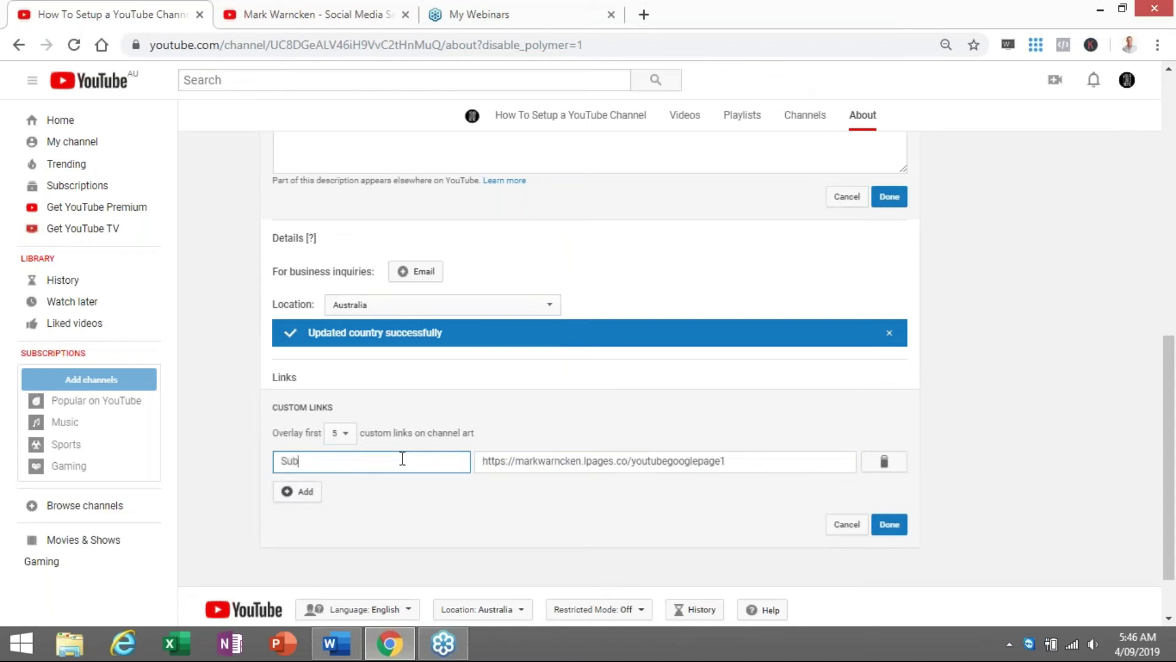
type("scribe")
type(" No w")
type(" w")
left_click(890, 526)
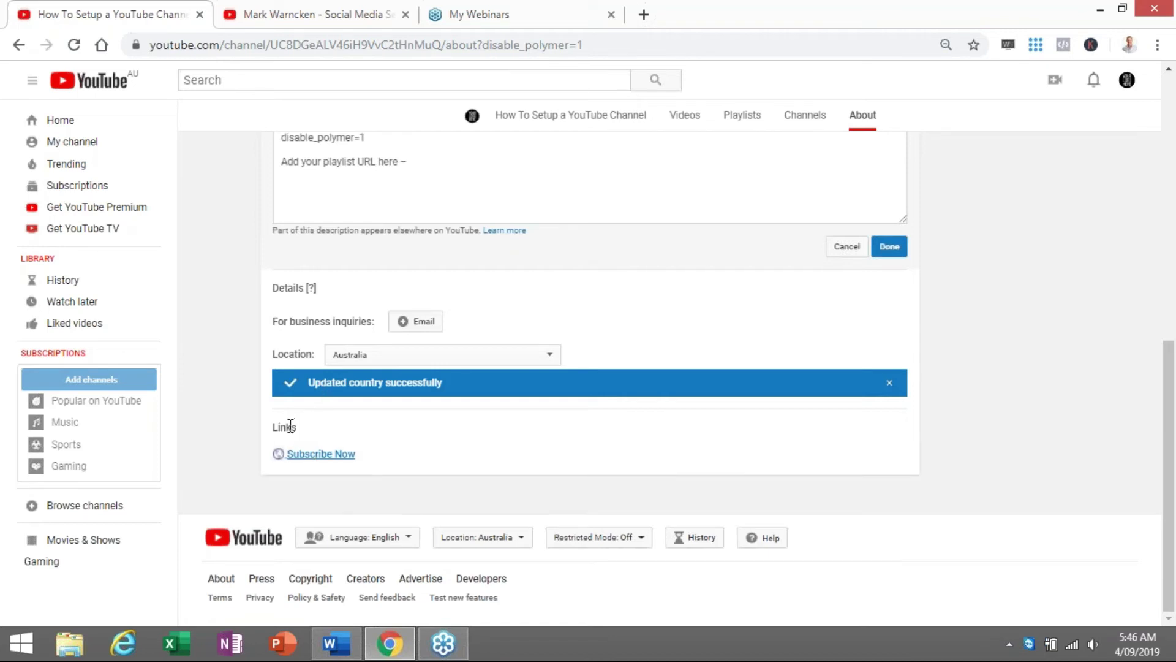
Reopen the custom links, add a second one and copy the Facebook address from the Word document into its URL
left_click(469, 437)
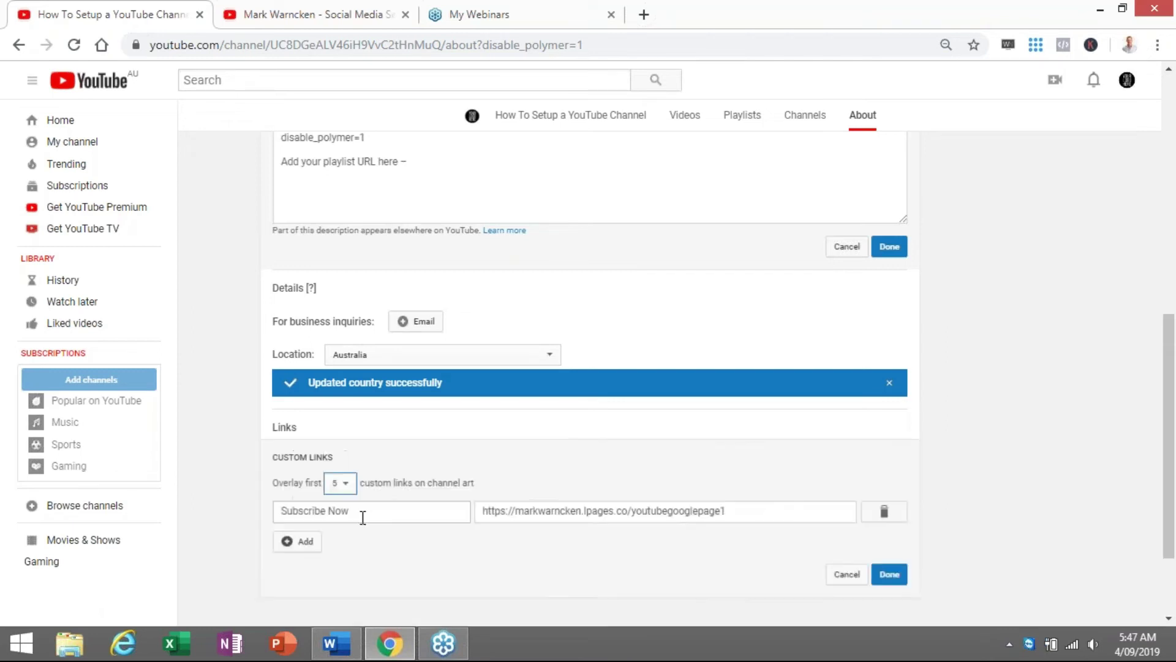
scroll(384, 538, "down", 1)
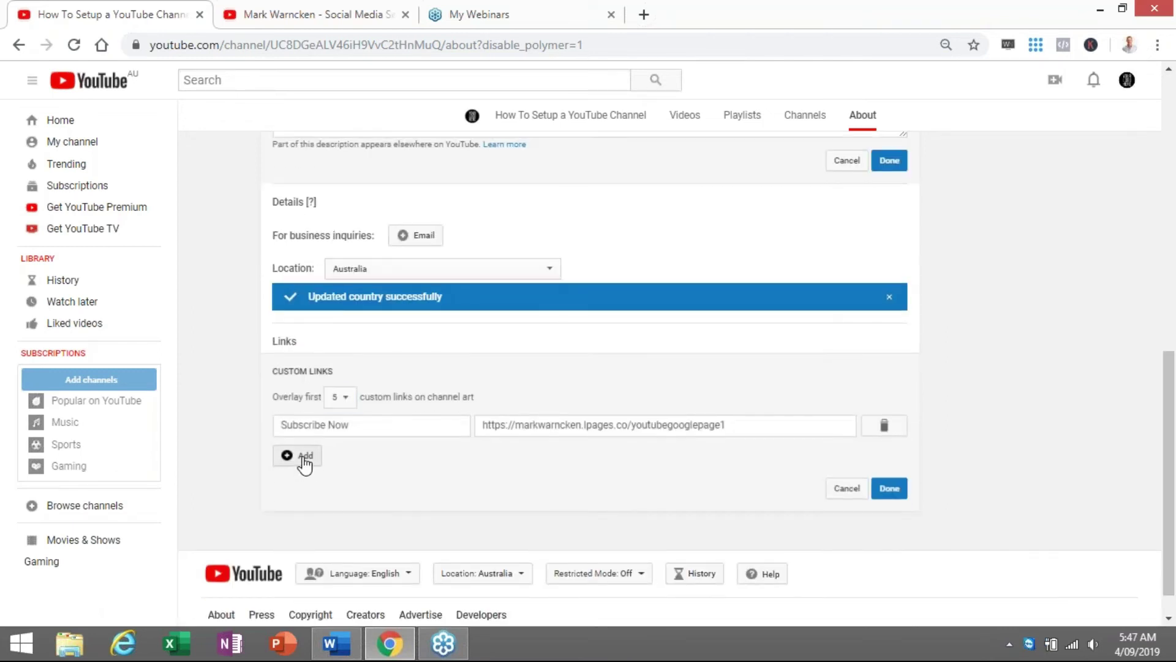
left_click(304, 459)
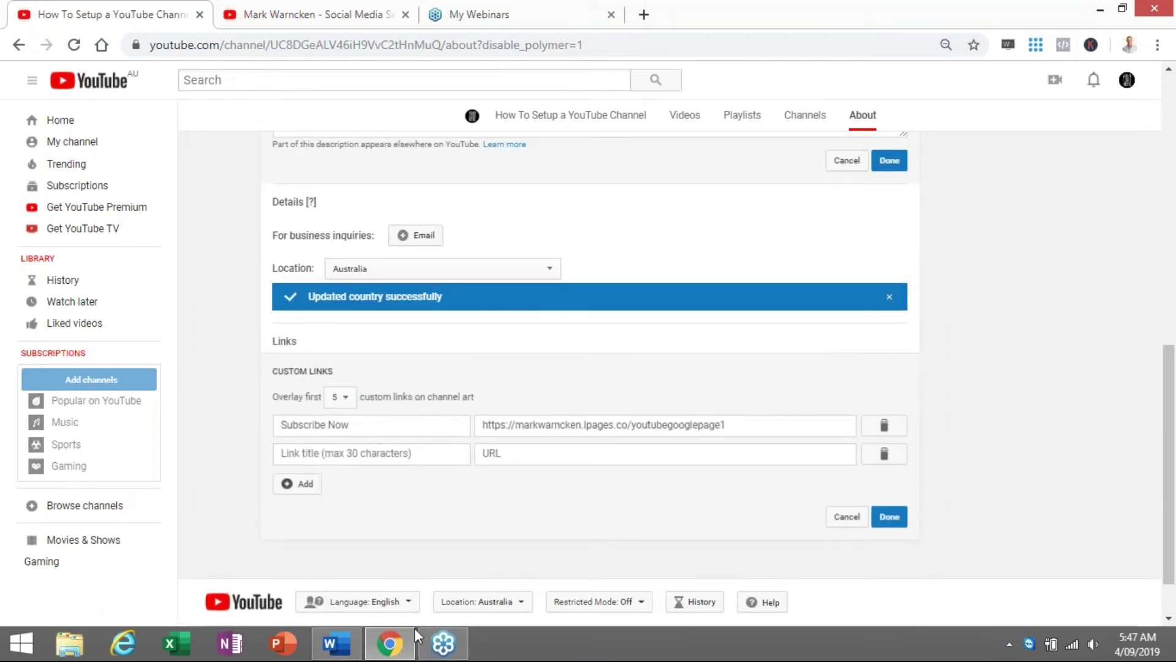
left_click(336, 644)
left_click_drag(652, 503, 390, 504)
right_click(390, 504)
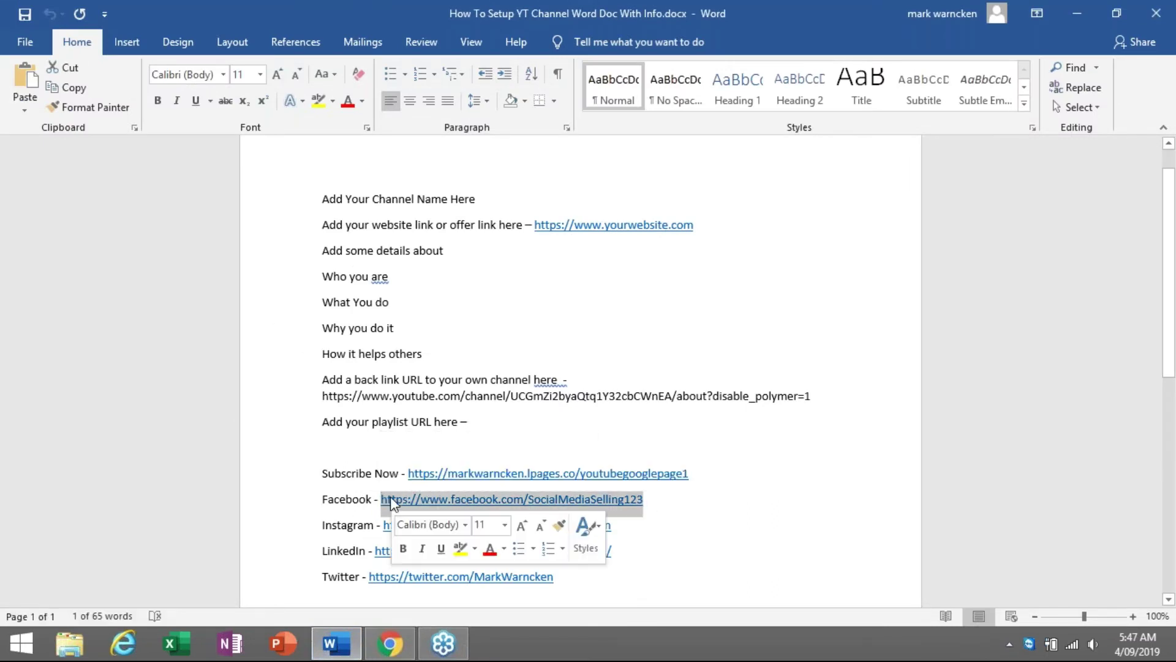
left_click(472, 228)
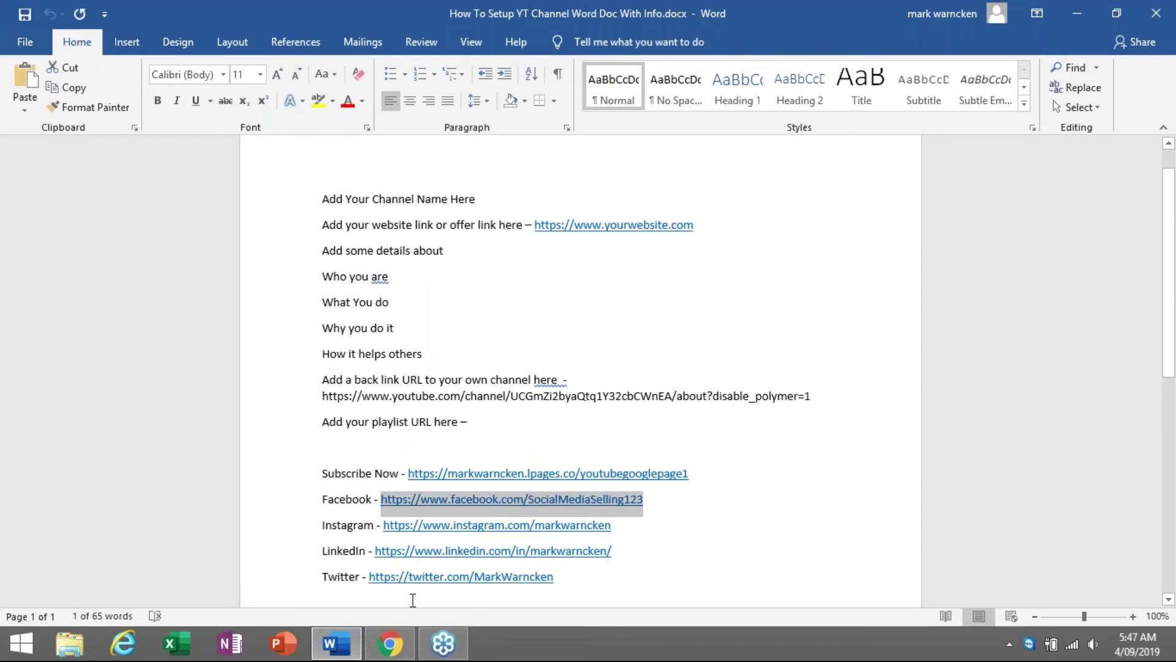
left_click(389, 644)
left_click(518, 454)
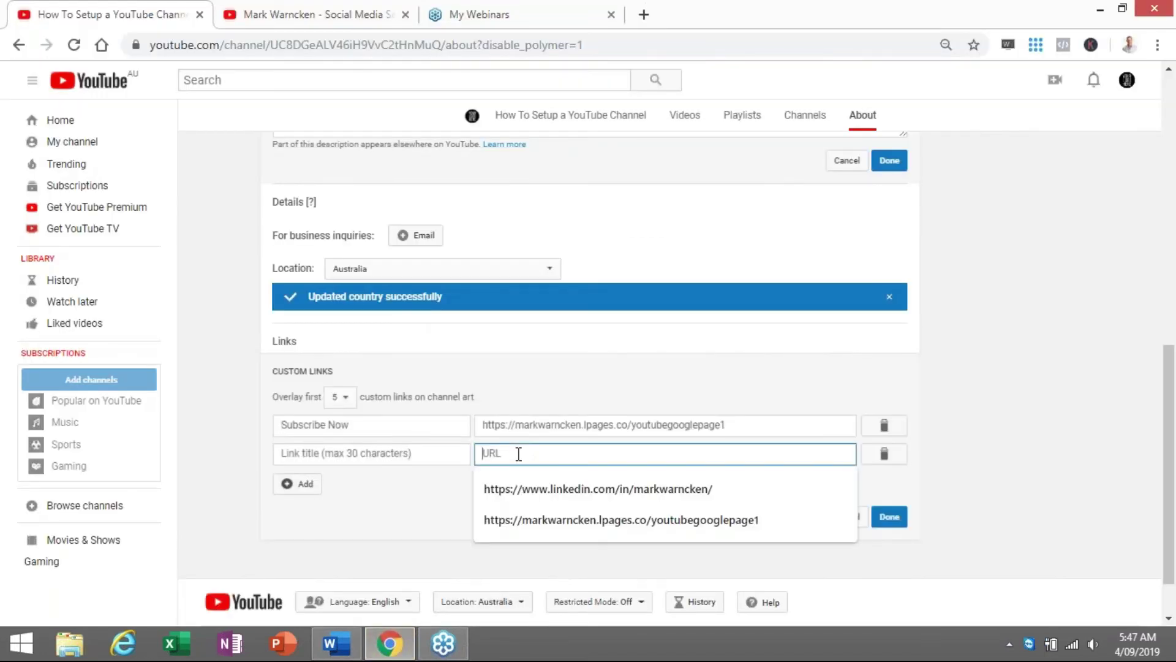
right_click(518, 454)
left_click(553, 317)
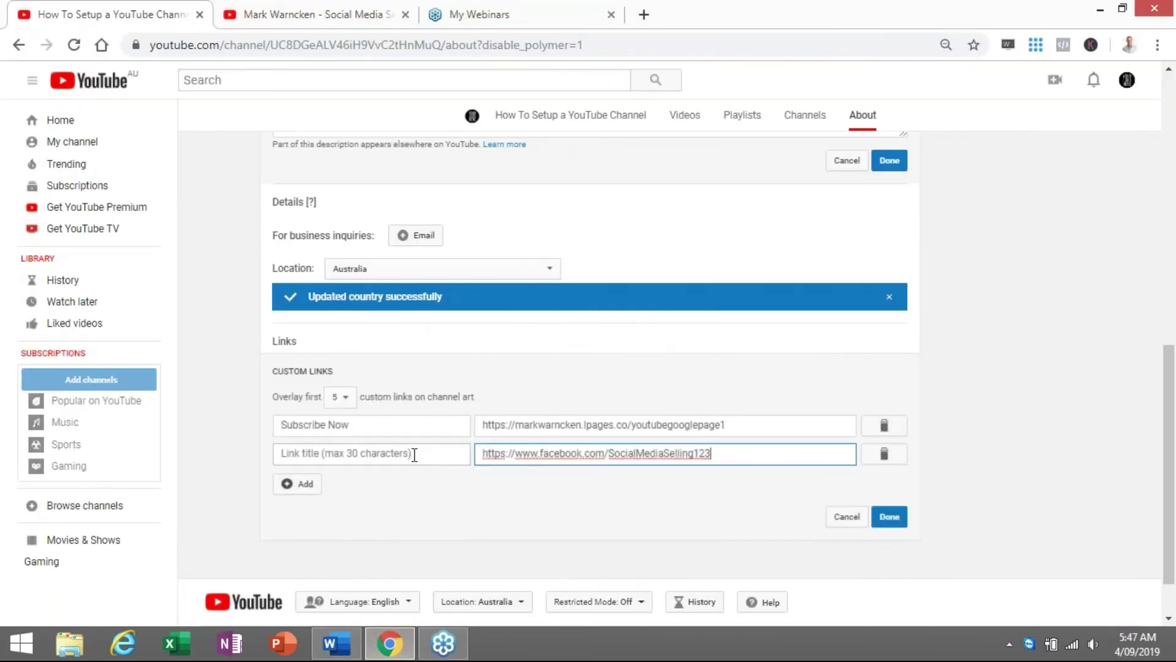
Title the second custom link "Facebook", correcting its spelling, and save the links
left_click(406, 454)
type("Fcaebook")
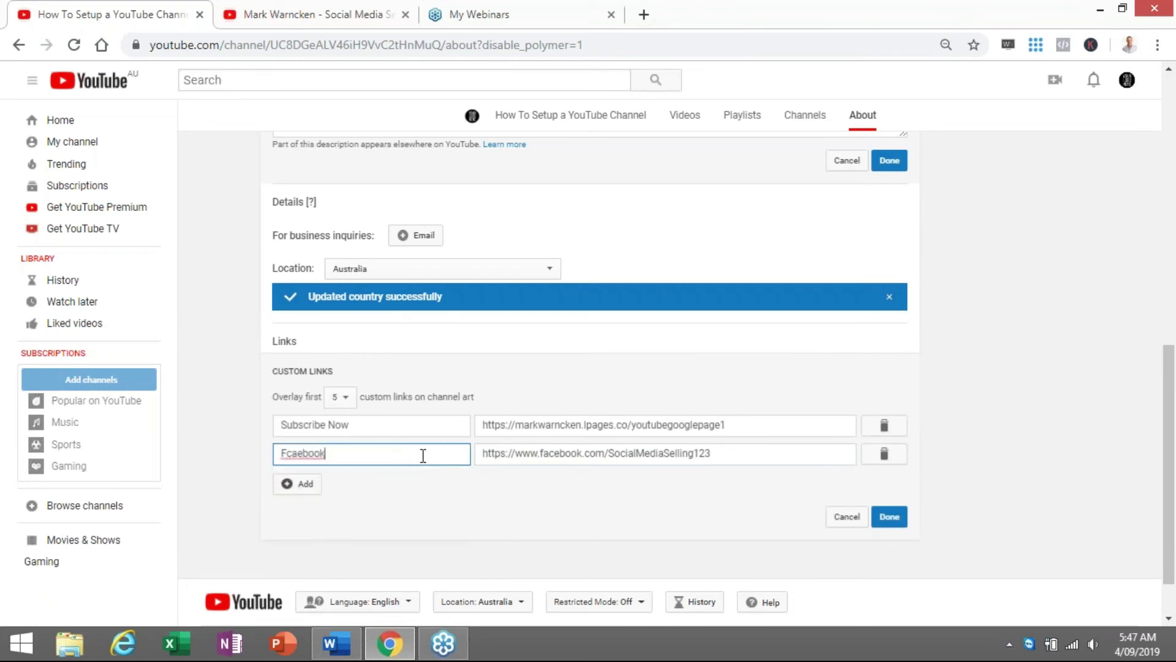
right_click(316, 452)
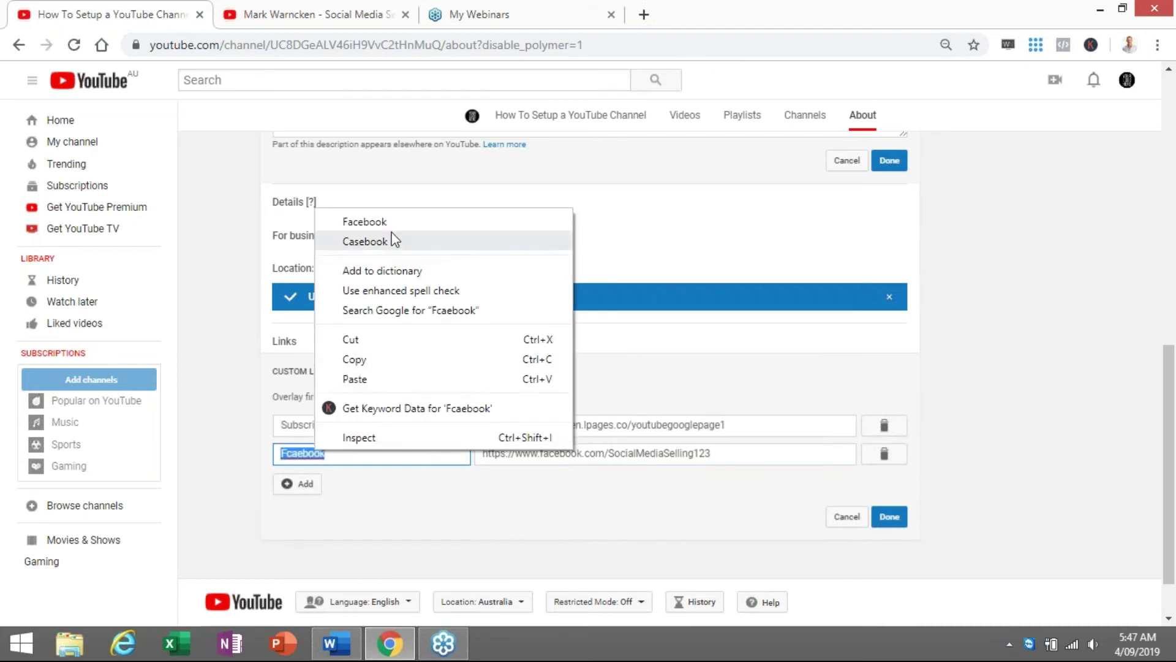
left_click(368, 221)
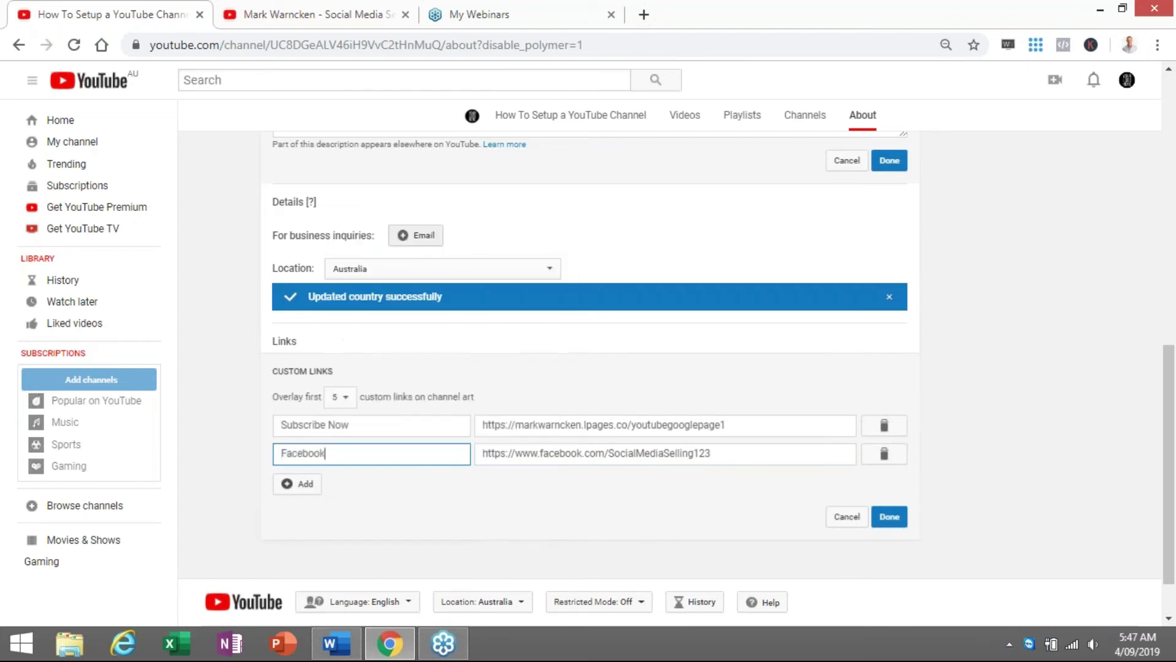
left_click(889, 517)
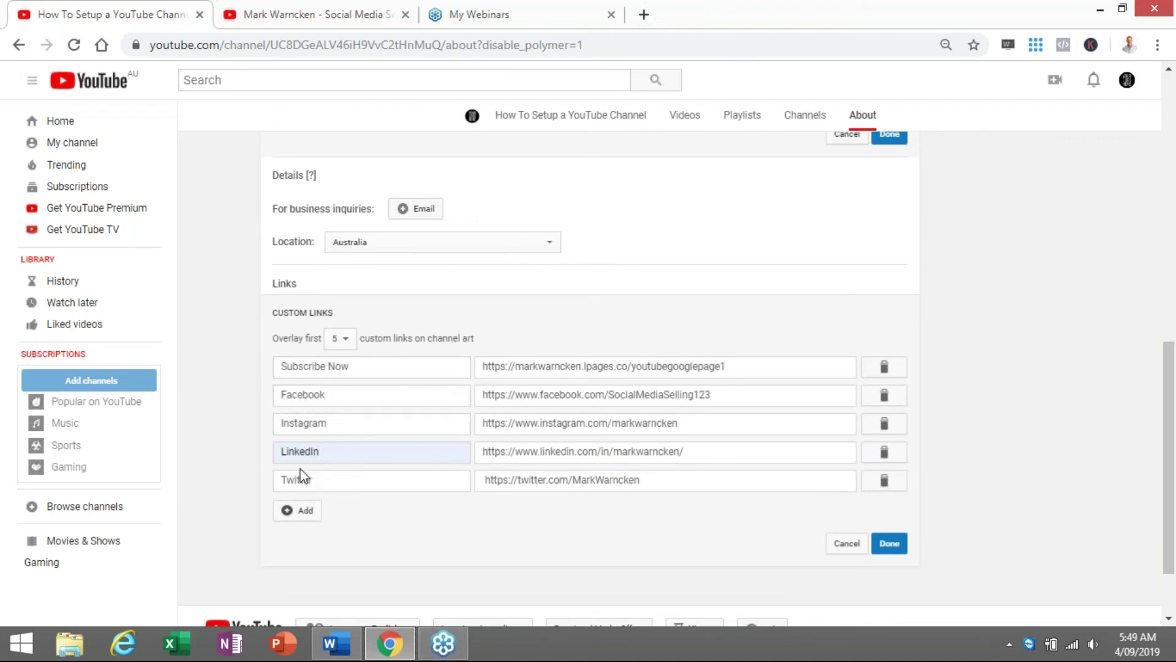
Save the Subscribe Now, Facebook, Instagram, LinkedIn and Twitter custom links, and save the channel description
scroll(560, 427, "up", 4)
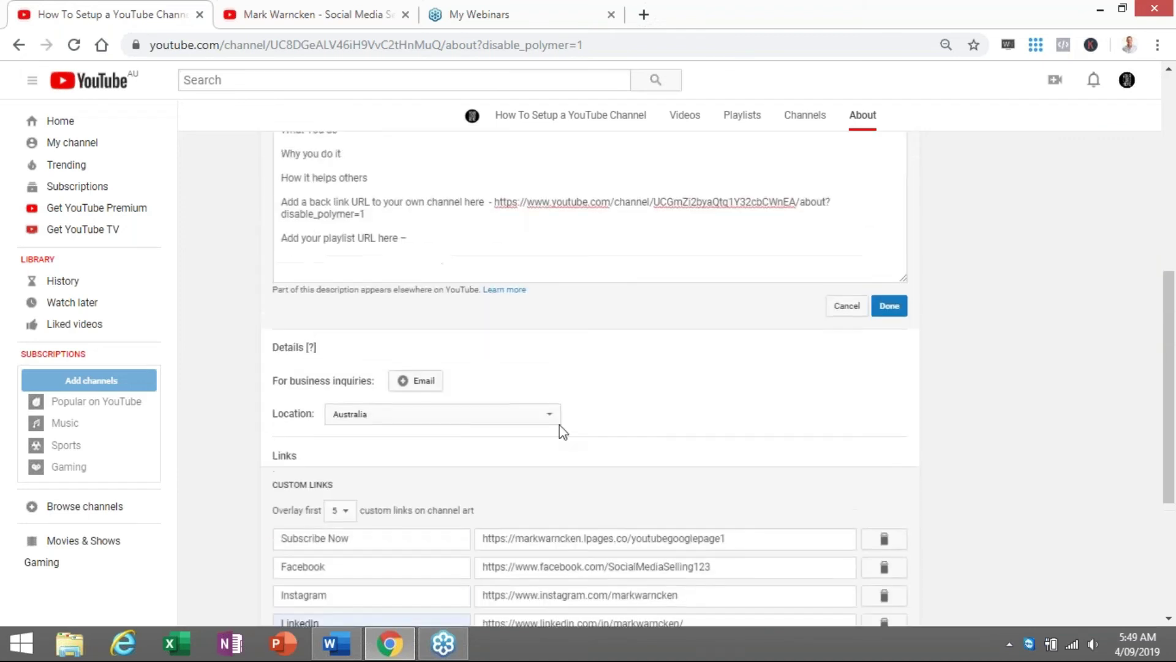
scroll(475, 305, "up", 4)
scroll(524, 322, "down", 1)
scroll(527, 324, "down", 8)
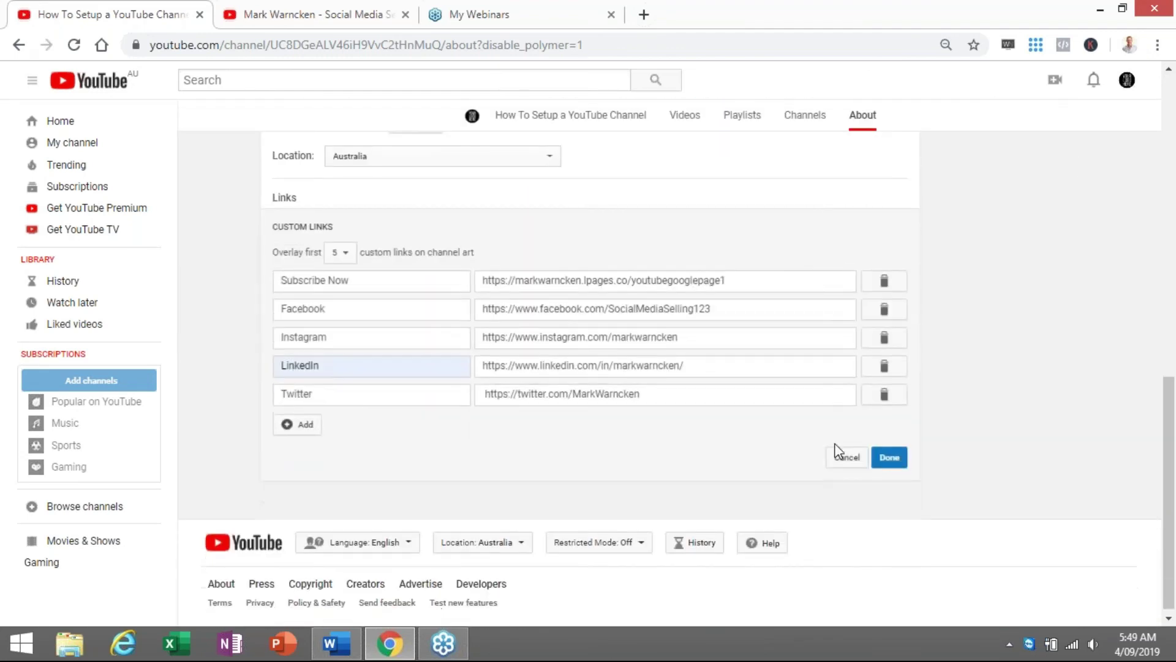
left_click(886, 461)
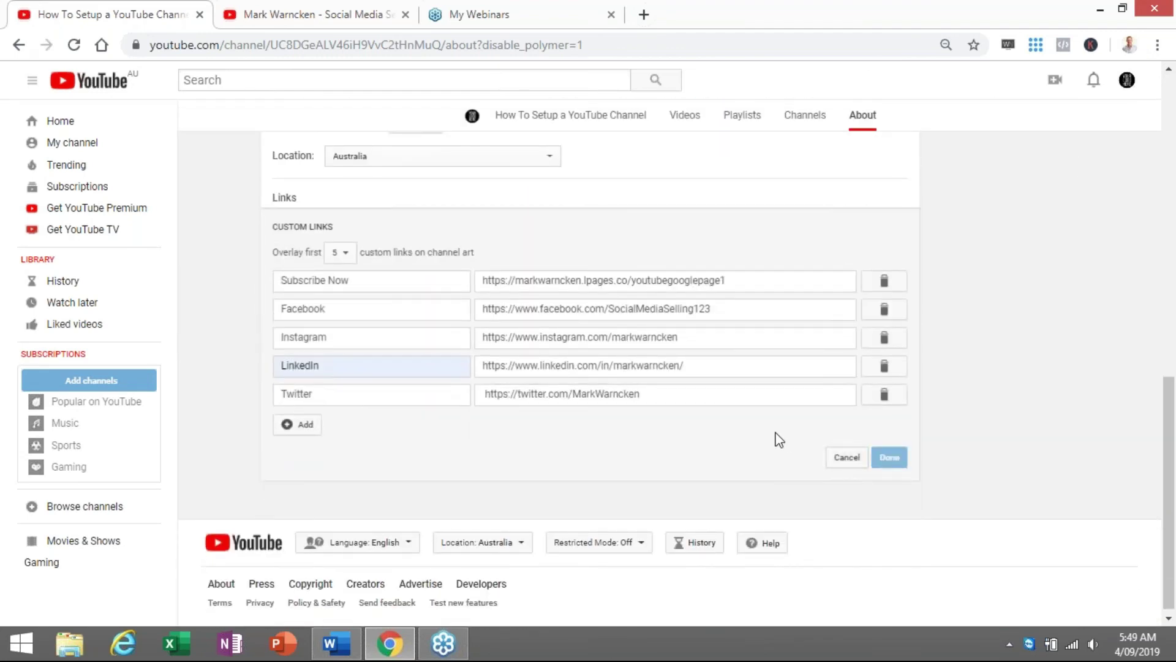
left_click(889, 244)
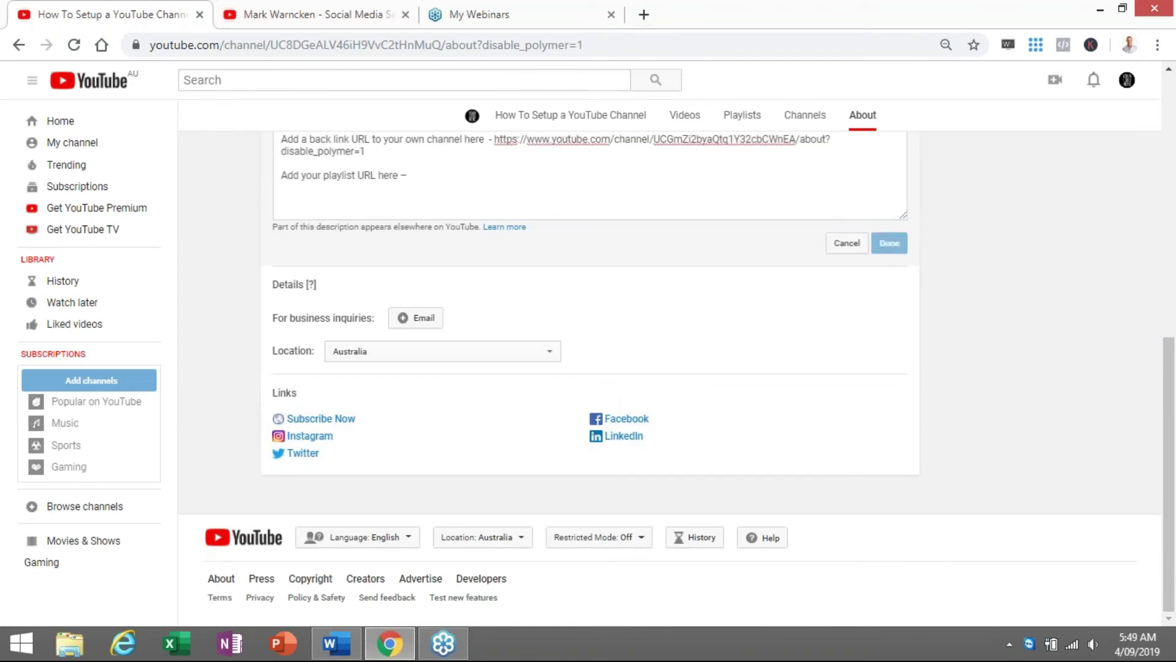